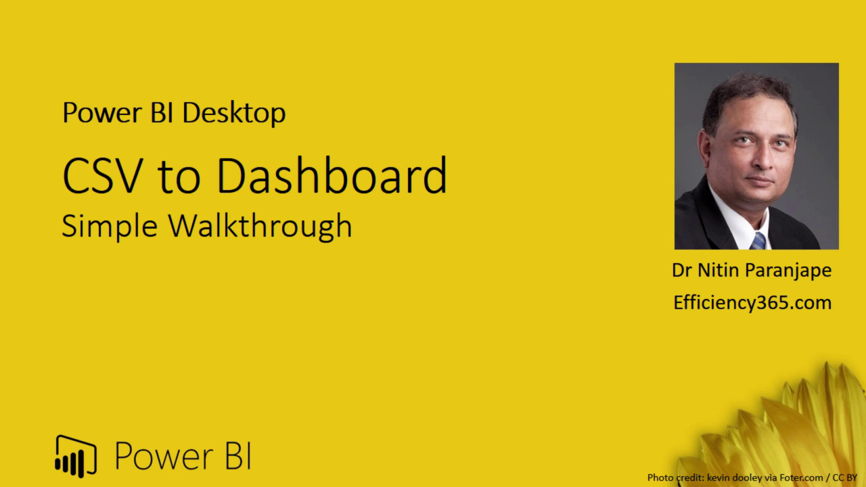
Advance past the account setup slide to 'The Steps' overview, then switch to the Power BI website
key("Right")
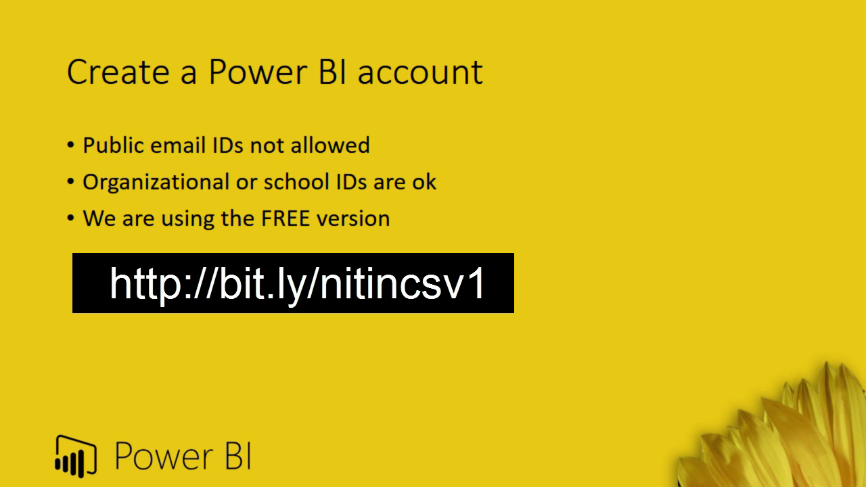
key("Right")
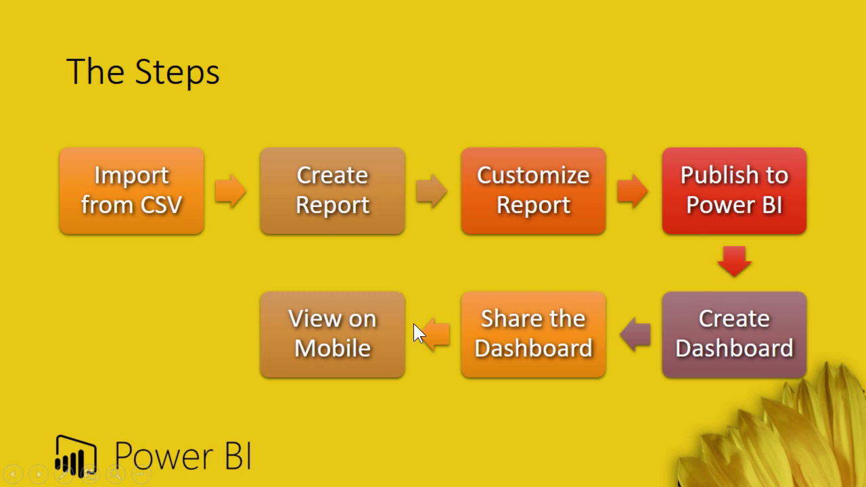
key("alt+Tab")
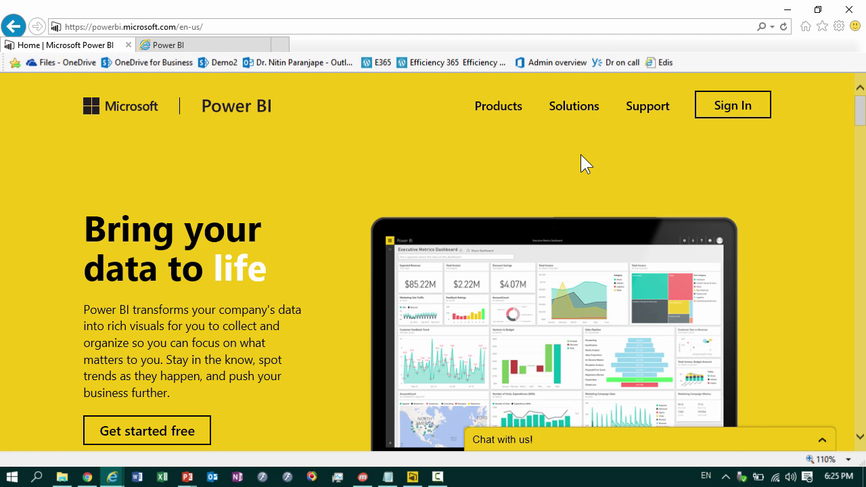
Show the Power BI downloads list on the website, then switch over to Power BI Desktop
key("ctrl+Tab")
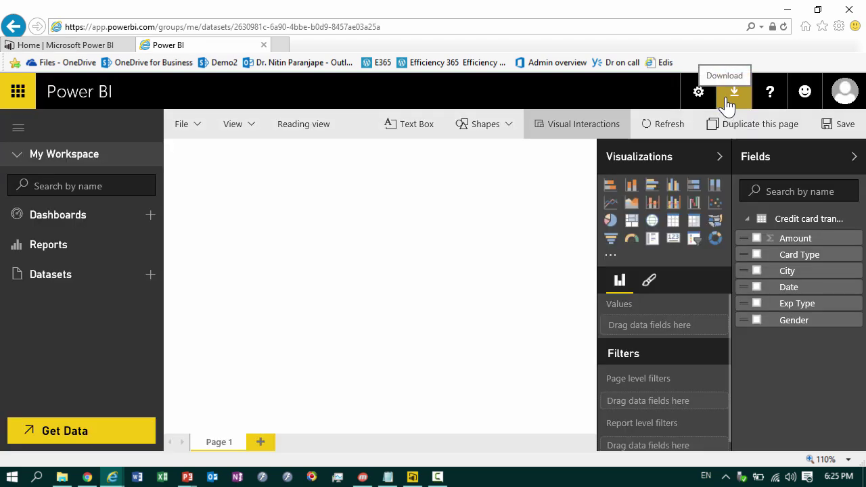
left_click(727, 102)
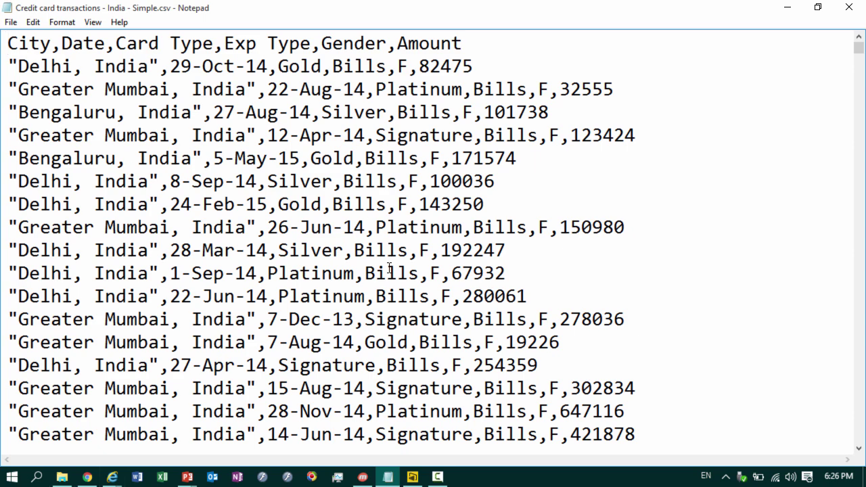
left_click(420, 480)
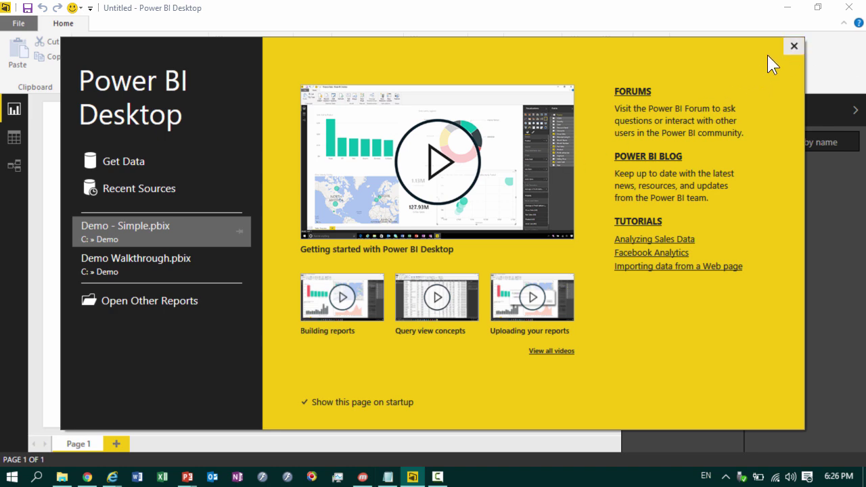
Import 'Credit card transactions - India - Simple.csv' through Get Data > CSV and load it
left_click(794, 46)
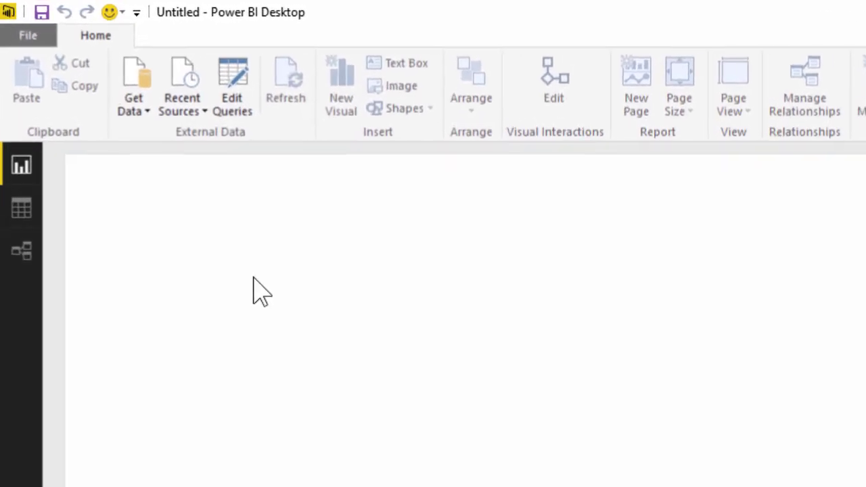
left_click(144, 108)
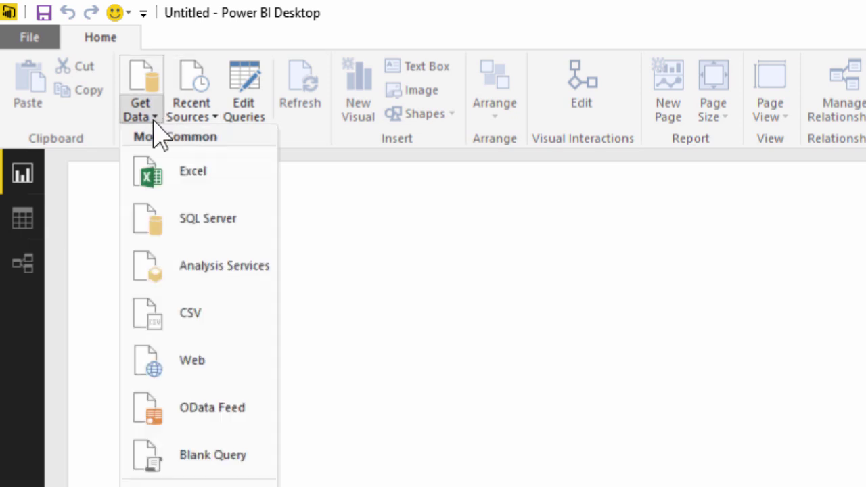
left_click(211, 325)
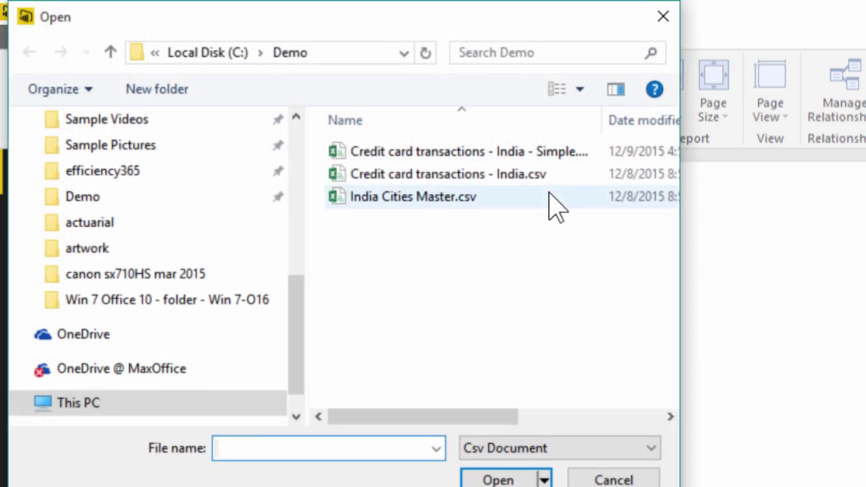
double_click(551, 151)
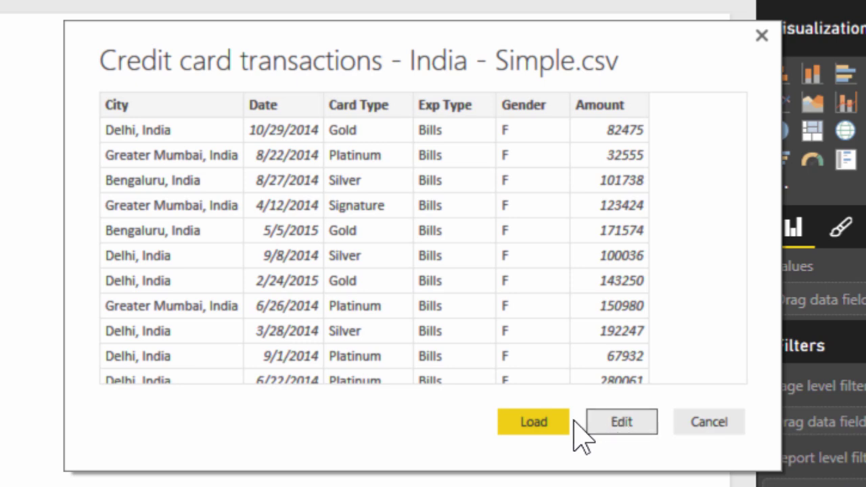
left_click(534, 422)
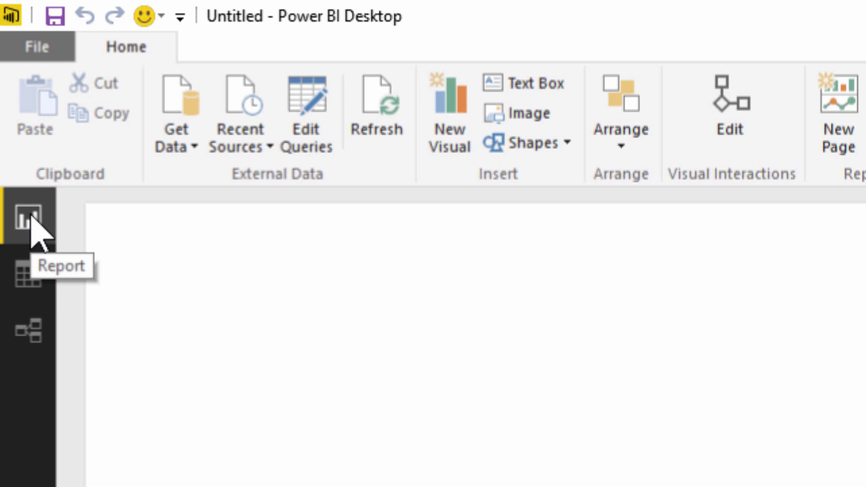
left_click(30, 284)
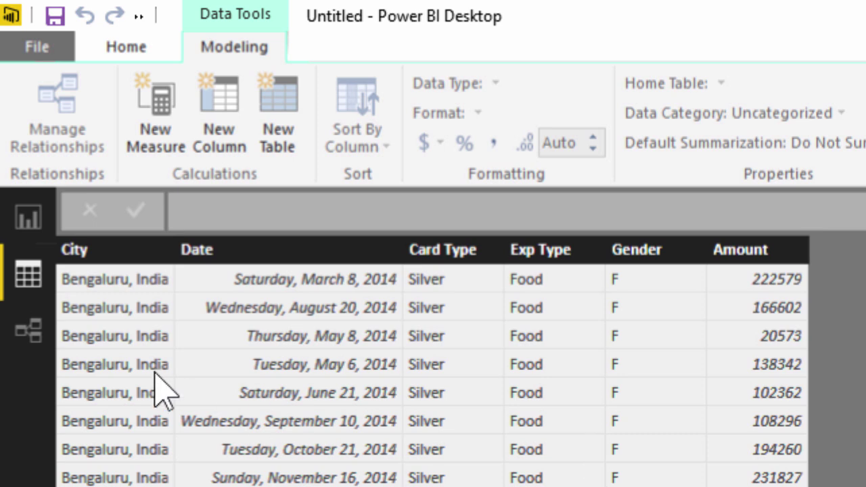
left_click(27, 341)
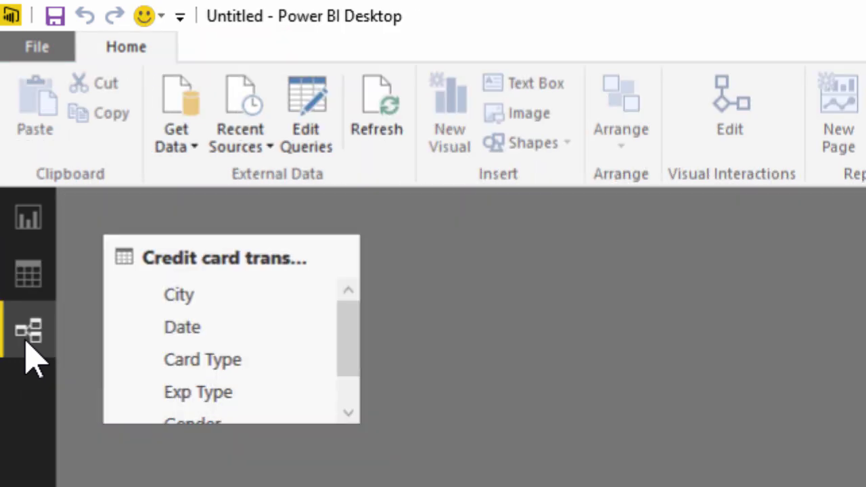
left_click(34, 226)
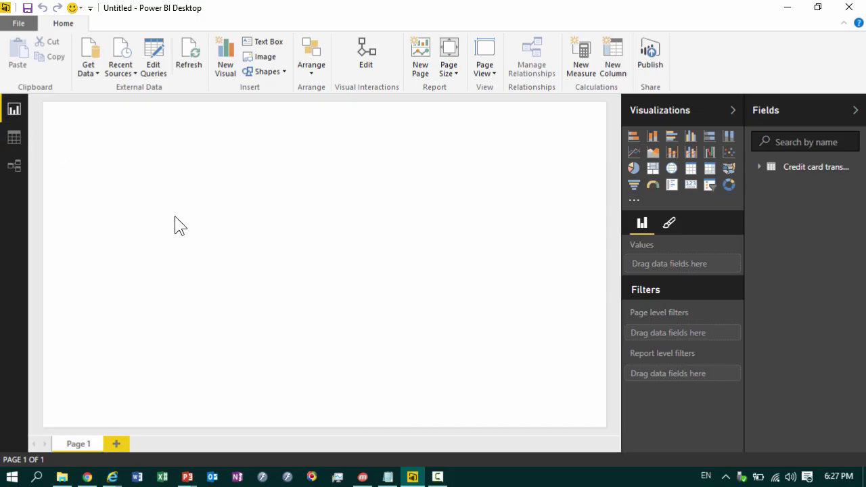
Build a bar chart of Amount by Card Type showing Gold, Platinum, Signature and Silver
left_click(760, 174)
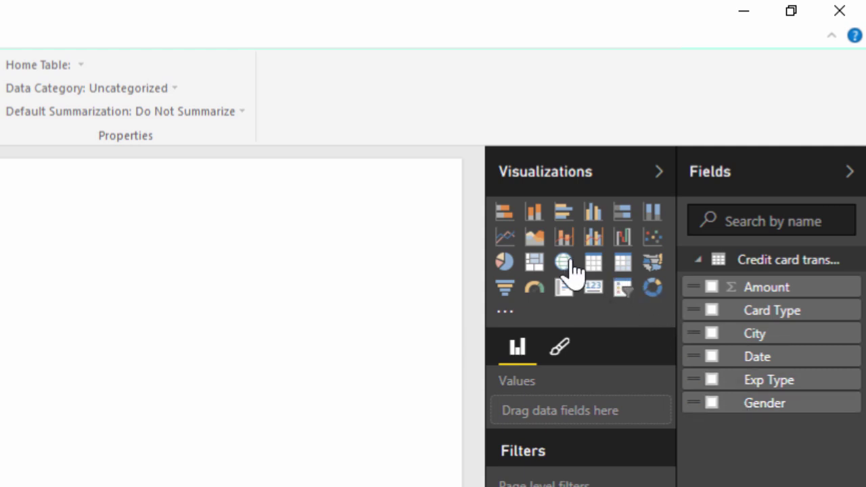
left_click(712, 310)
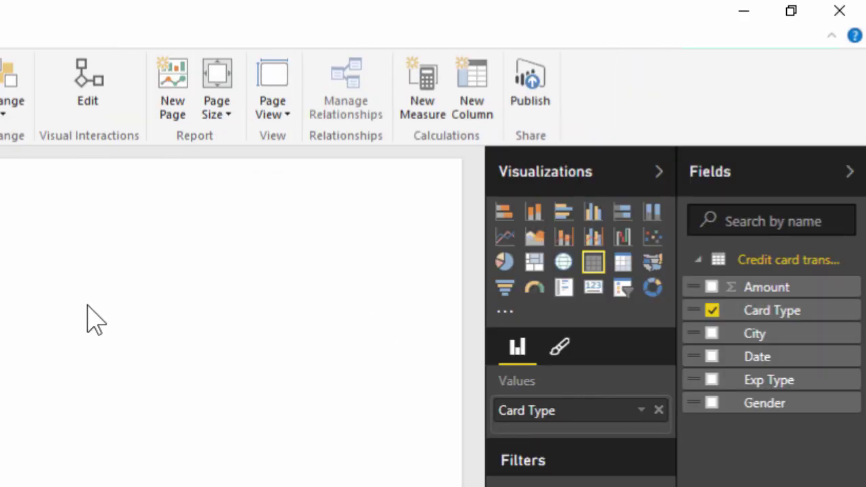
left_click(711, 287)
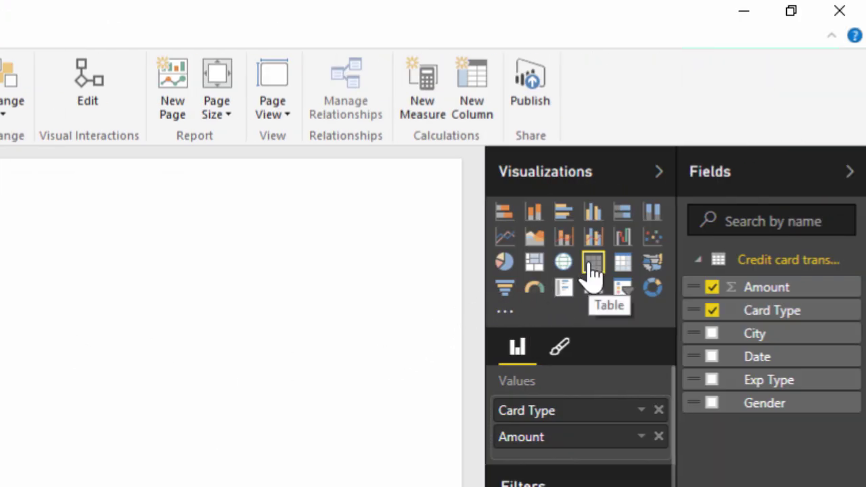
left_click(505, 215)
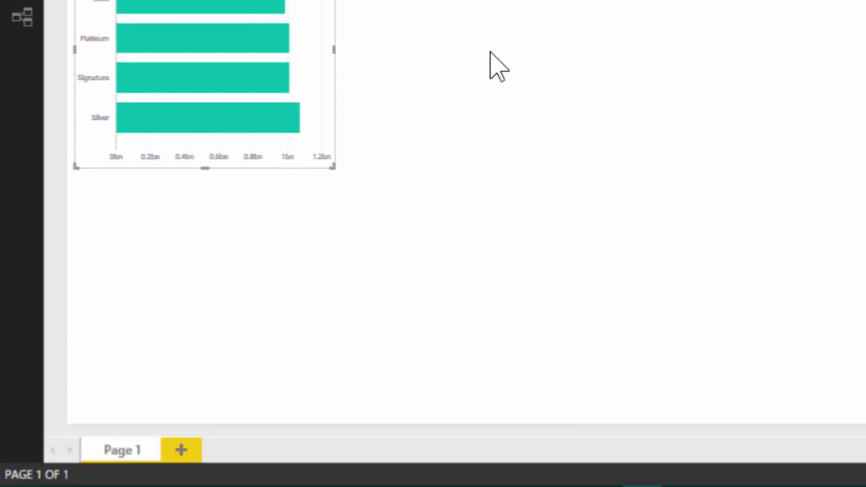
left_click(490, 53)
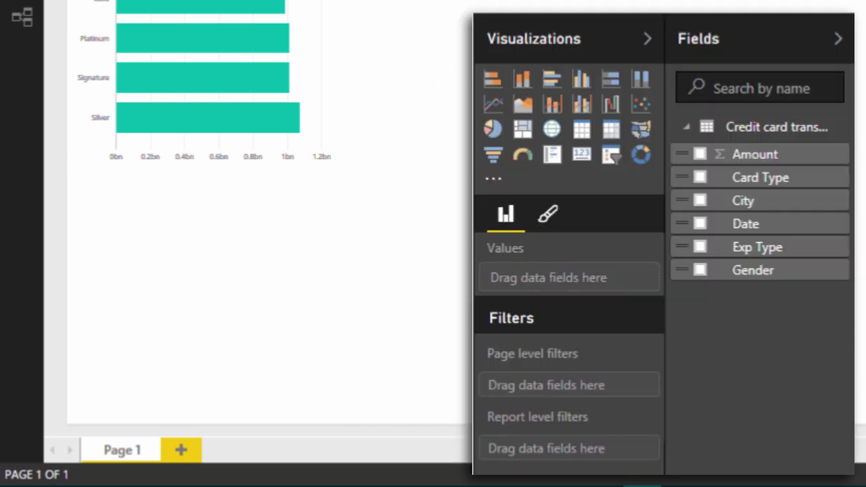
Create a treemap of Amount by Exp Type, converting the visual via pie chart
left_click(700, 247)
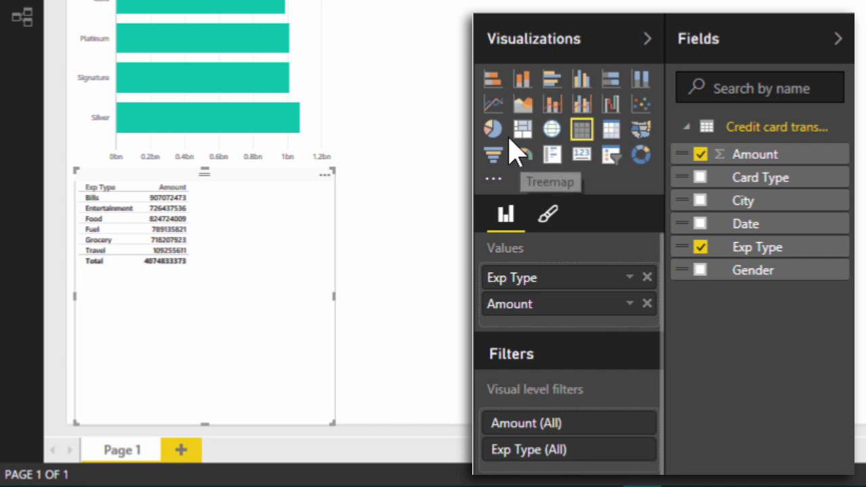
left_click(494, 136)
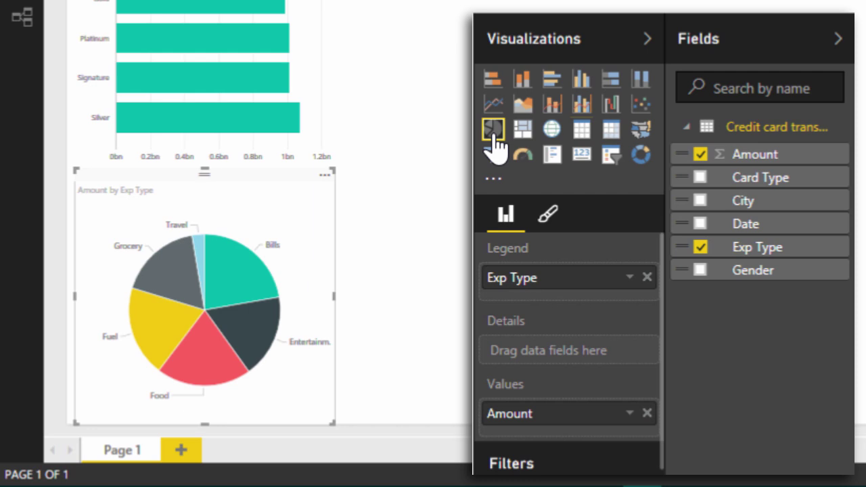
left_click(529, 138)
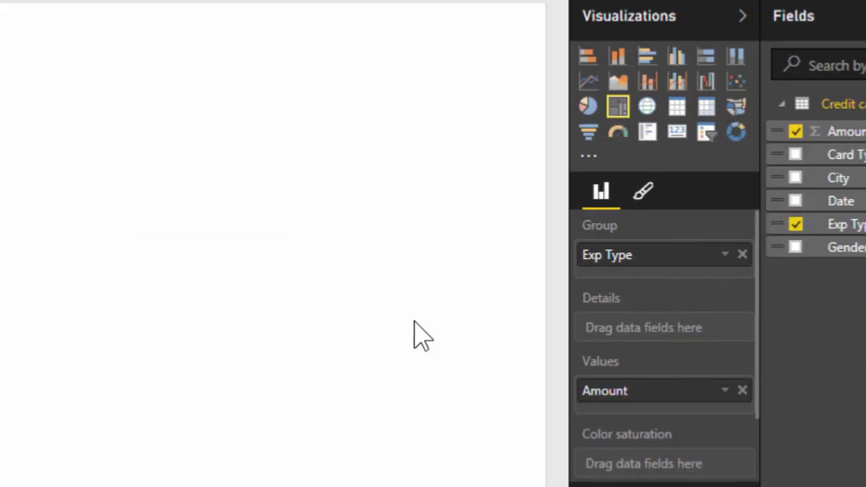
left_click(316, 145)
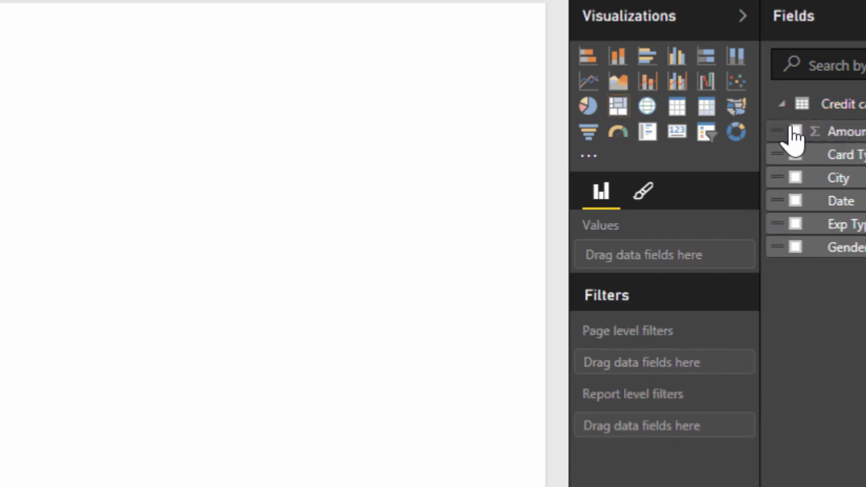
Drop Amount onto the canvas as a card reading 4bn and shrink it to a strip
left_click_drag(792, 140, 162, 68)
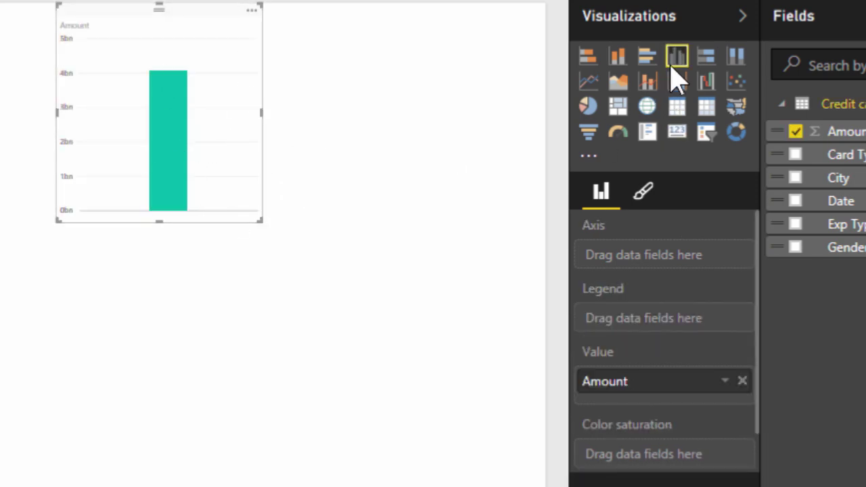
left_click(678, 137)
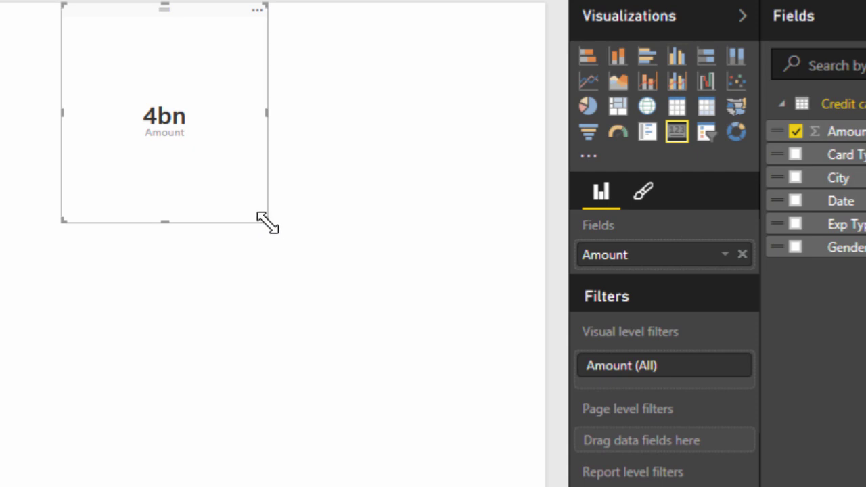
left_click_drag(267, 223, 241, 65)
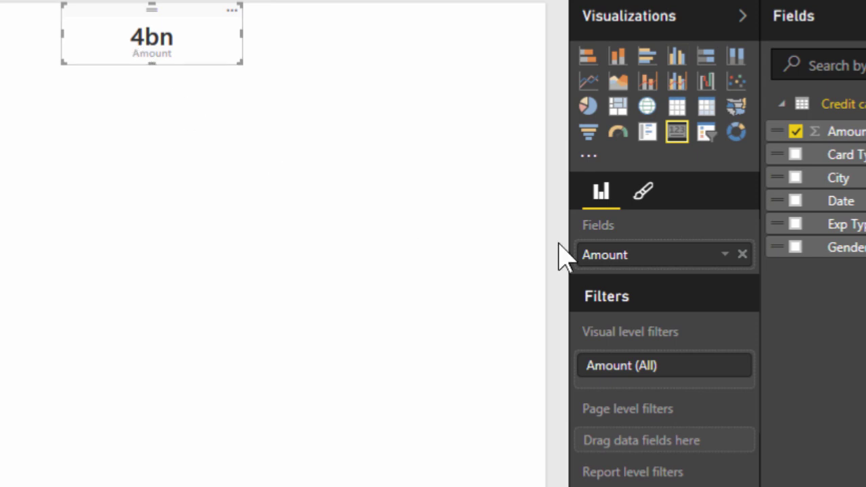
Set the Amount card's display units to None (4,074,833,373) and place its copy alongside
left_click(652, 213)
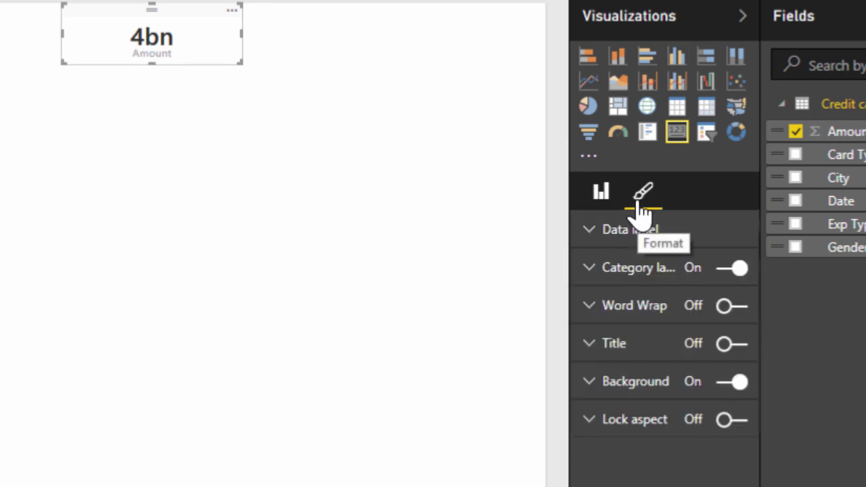
left_click(603, 203)
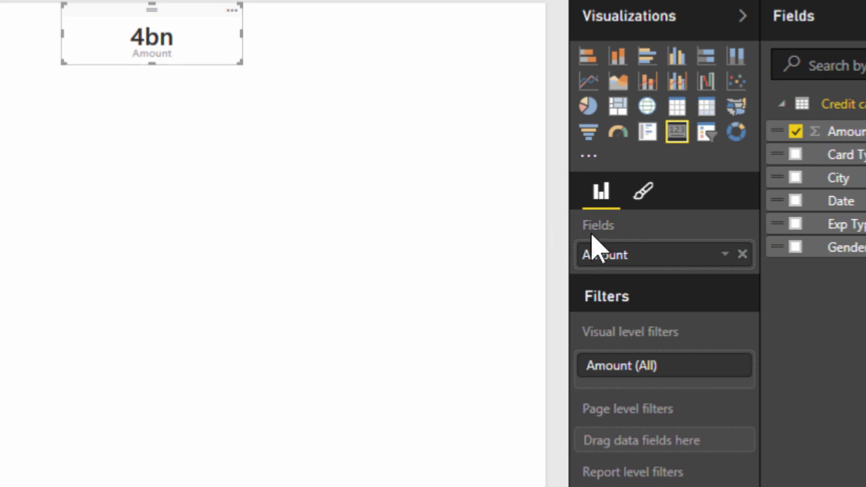
left_click(644, 197)
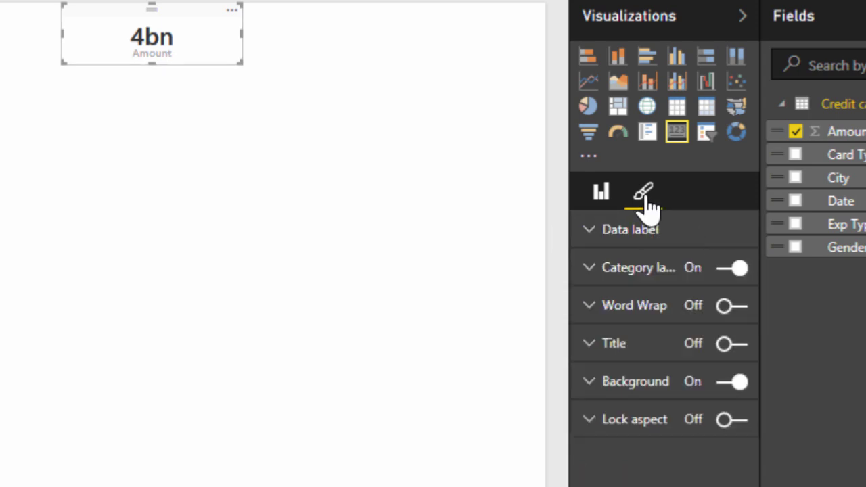
left_click(651, 237)
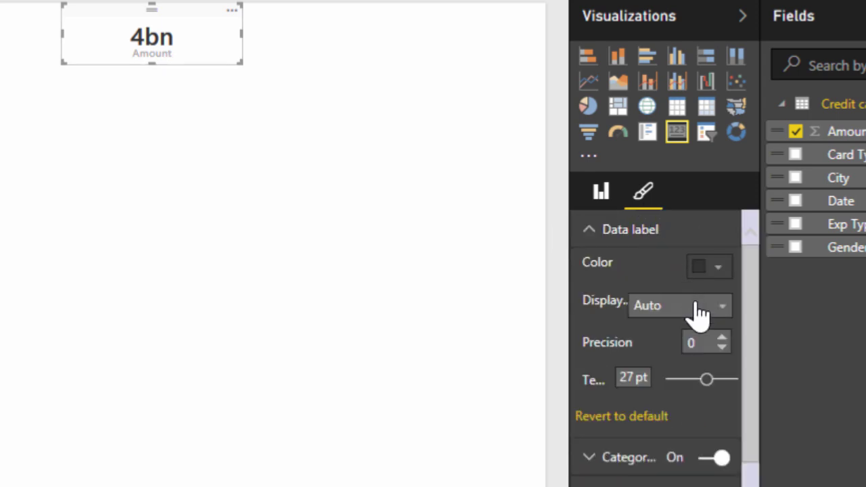
left_click(720, 310)
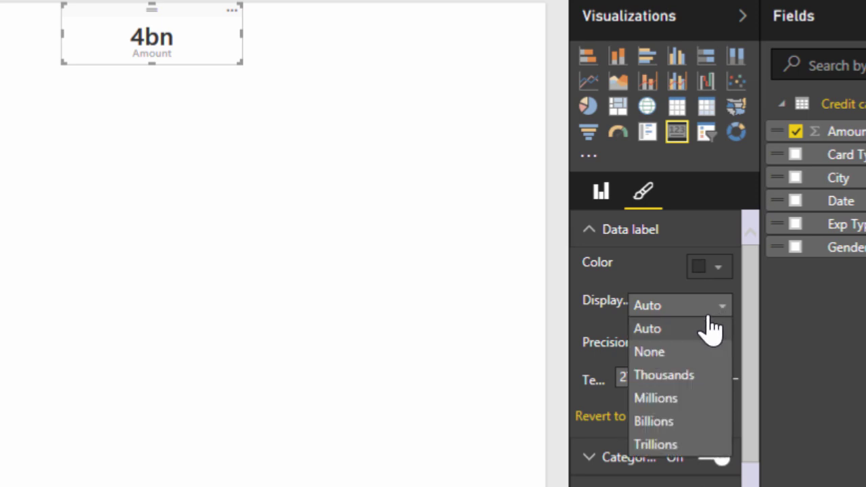
left_click(676, 352)
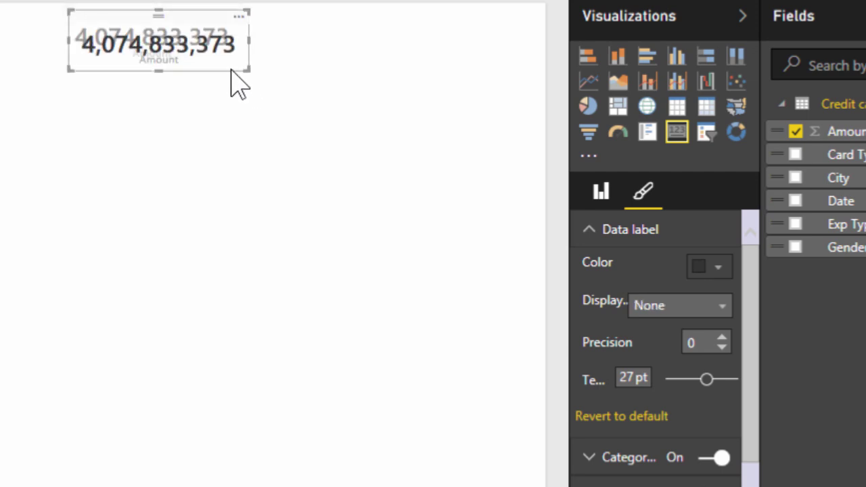
left_click_drag(231, 69, 407, 66)
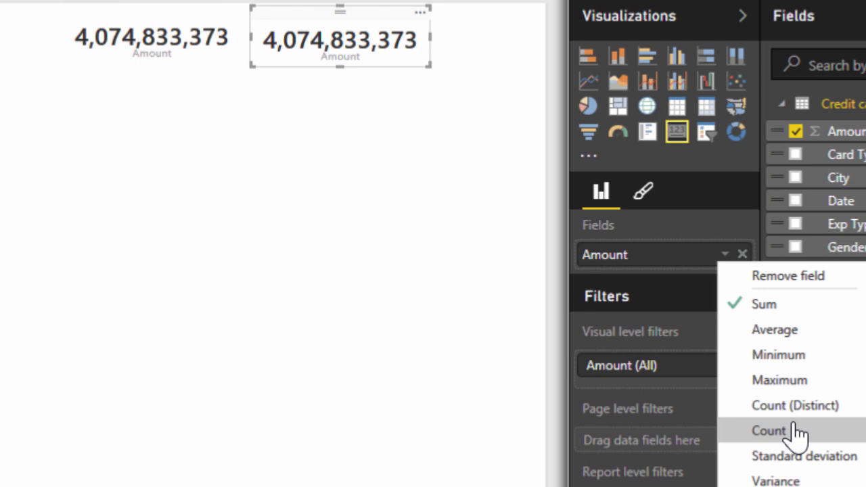
Make the second card Count of Amount (26,052) and a pasted copy Average of Amount (156,412)
left_click(769, 431)
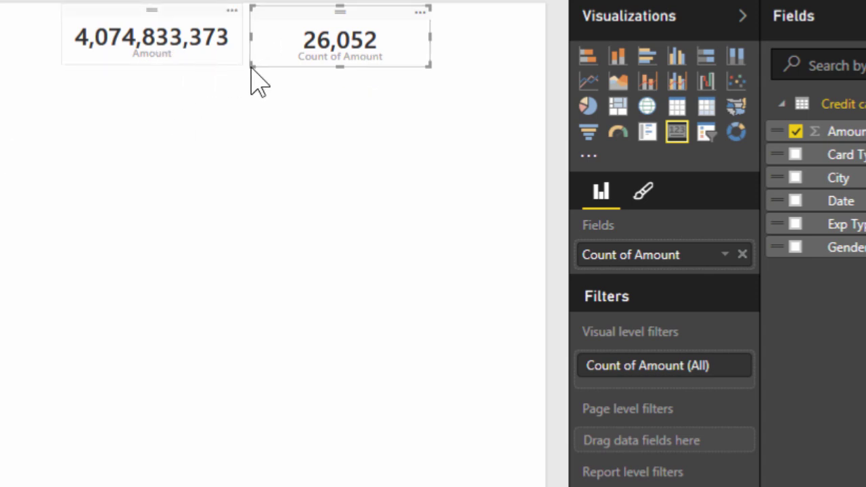
key("ctrl+v")
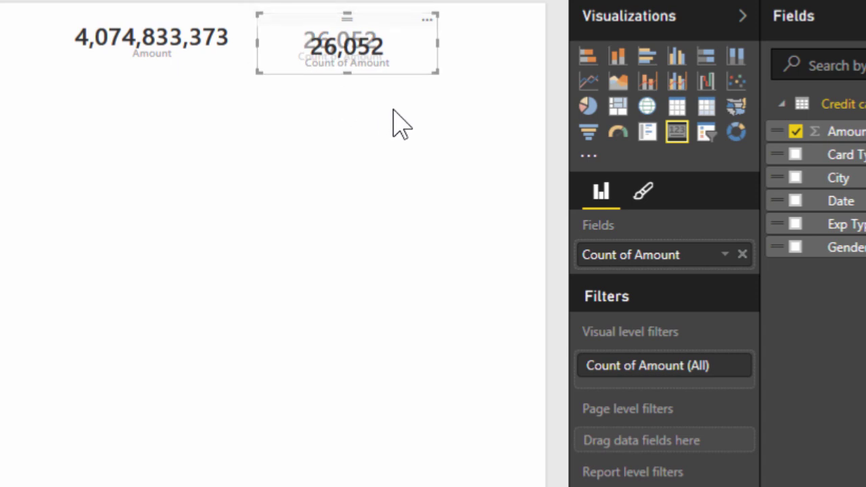
left_click(724, 256)
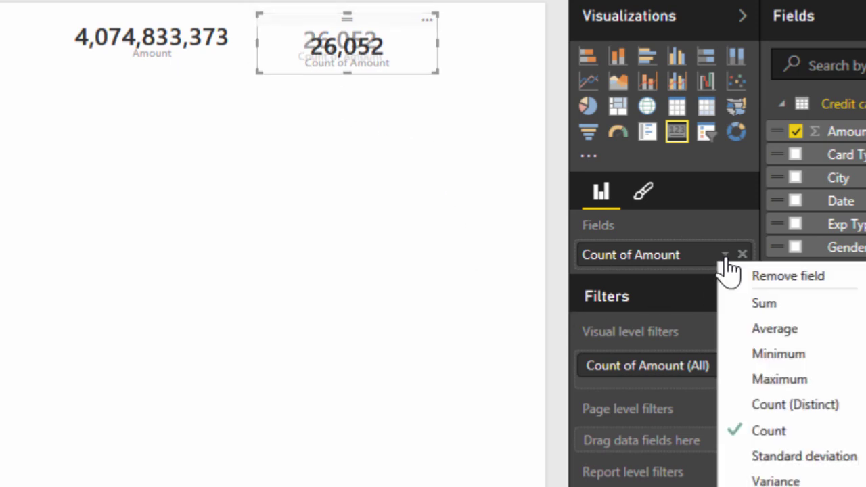
left_click(795, 330)
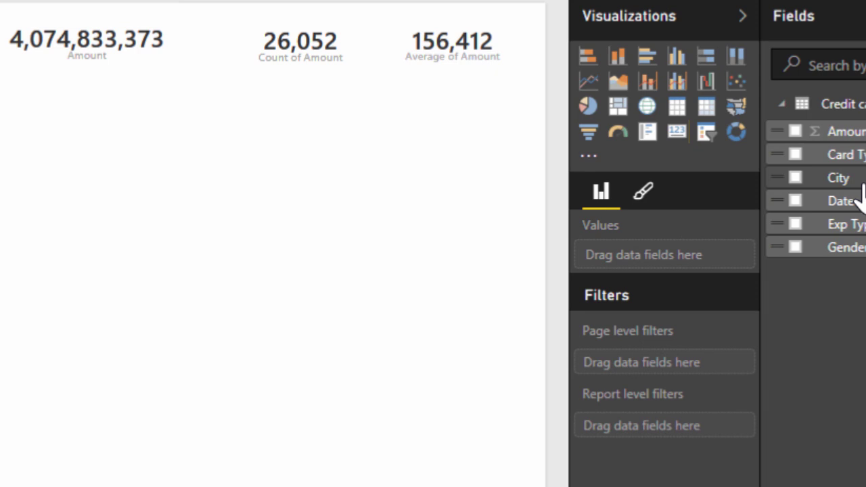
Drag City onto the canvas to map Amount by city, with bubbles over Mumbai and Thane
left_click_drag(778, 179, 184, 267)
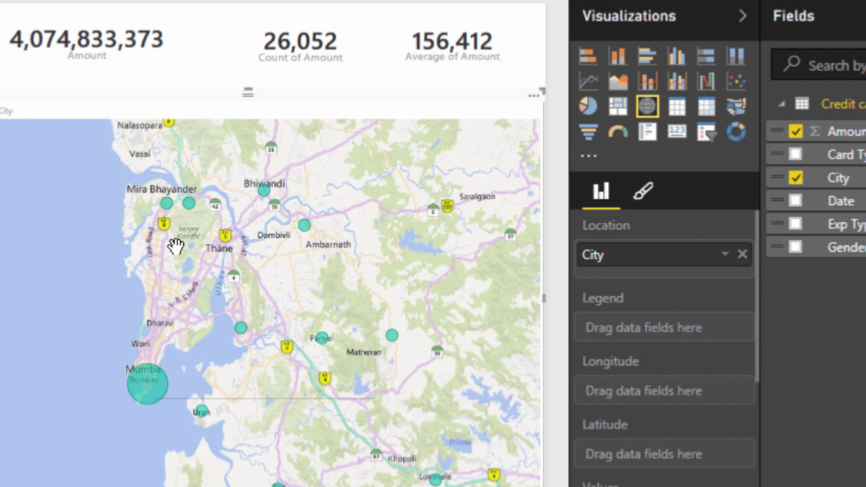
mouse_move(166, 204)
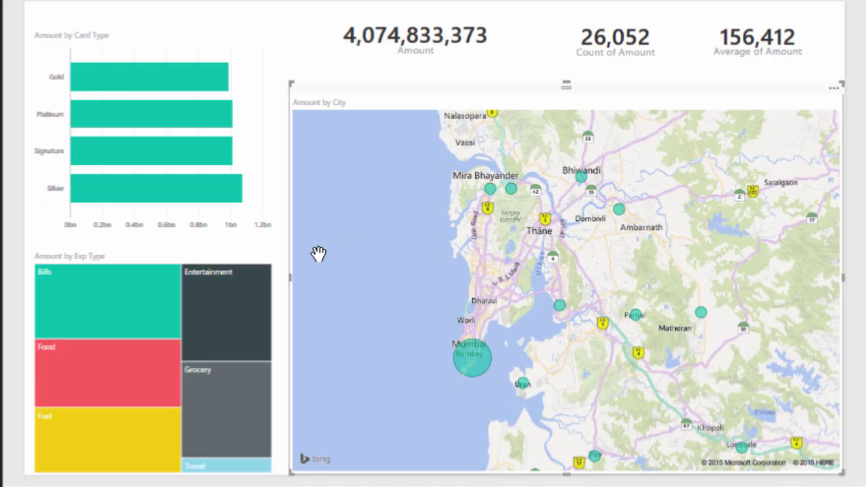
Cross-filter the report by the Food, then Entertainment, expense-type tiles
mouse_move(112, 368)
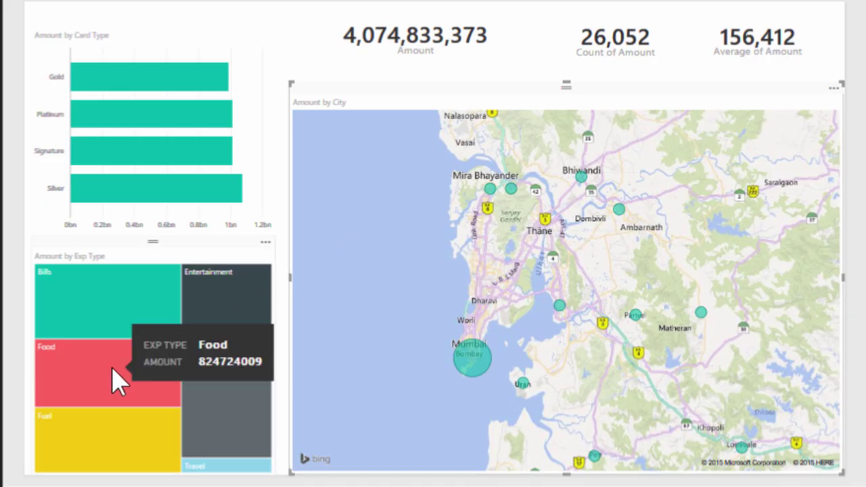
left_click(112, 369)
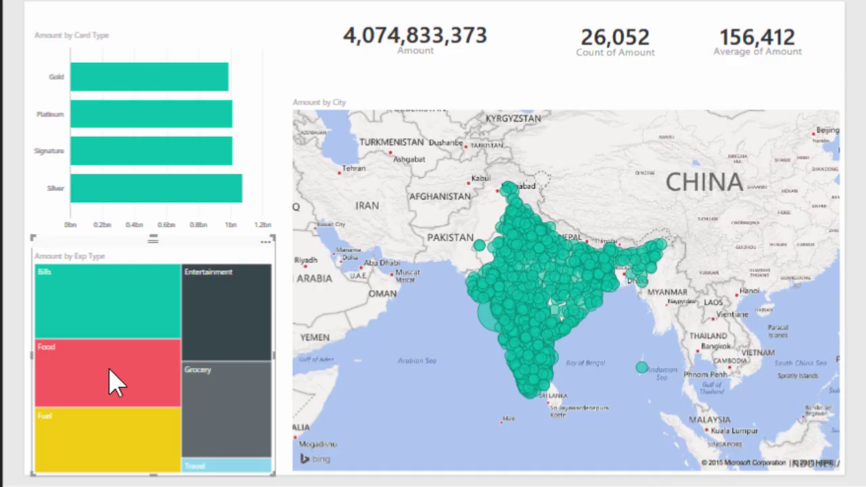
left_click(110, 371)
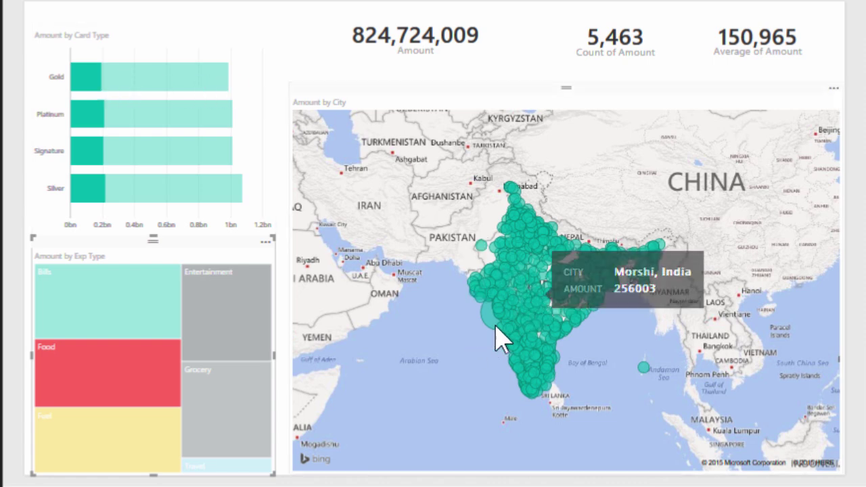
scroll(451, 309, "up", 4)
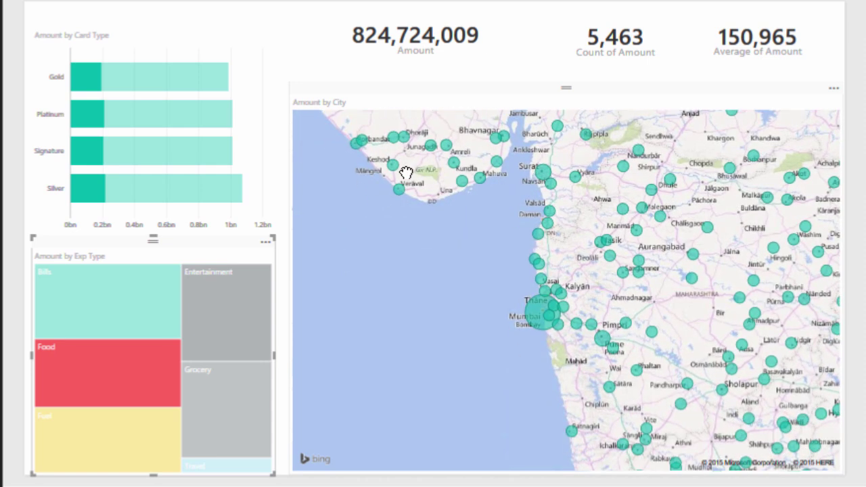
left_click(448, 282)
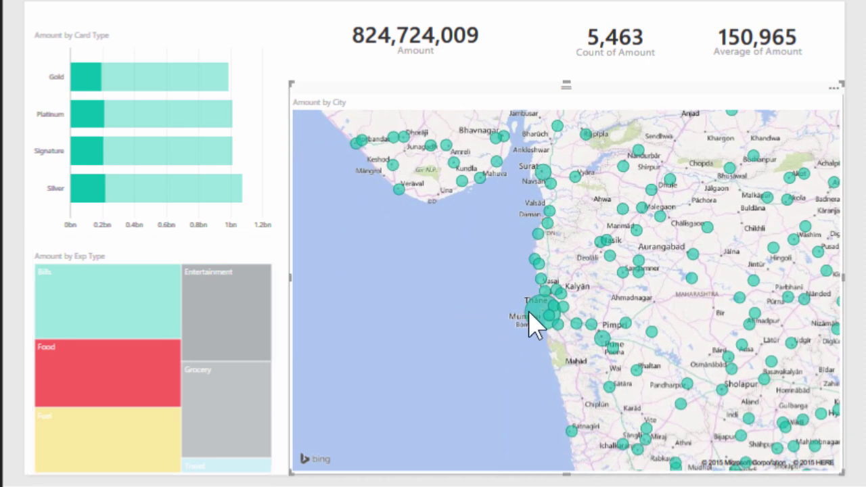
mouse_move(530, 314)
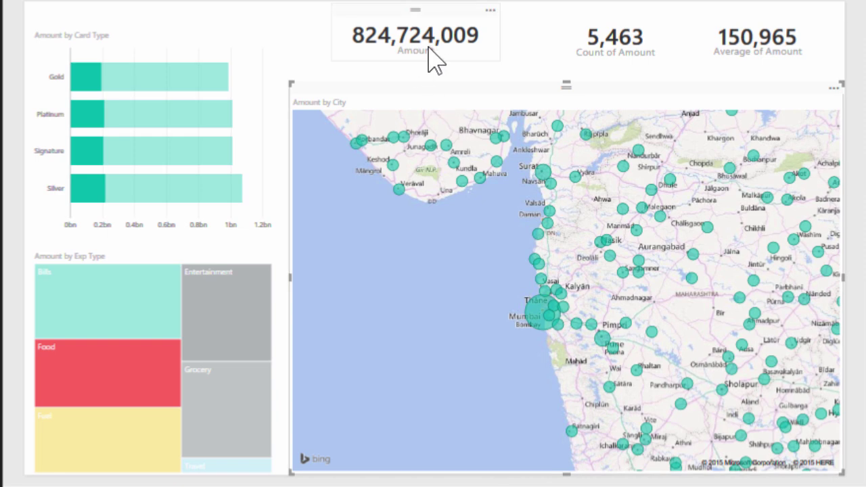
left_click(247, 308)
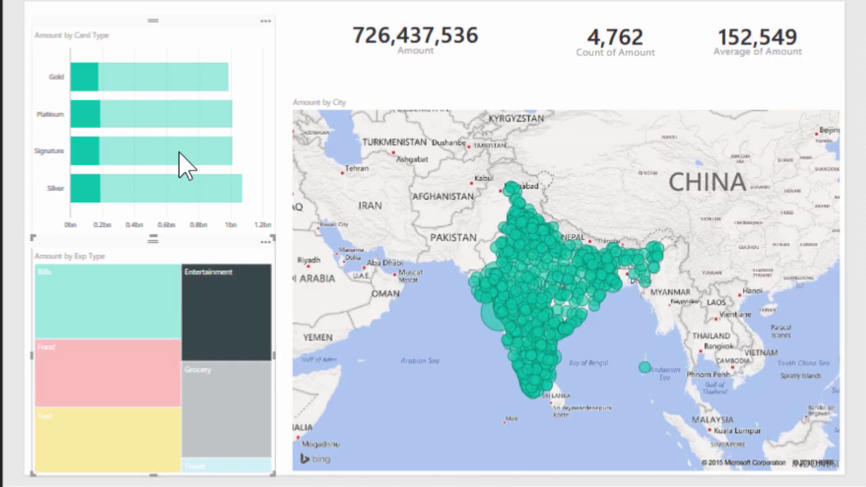
Filter to Signature and Gold cards, then one city, giving 576,751,476, 3,493 and 165,116
left_click(184, 162)
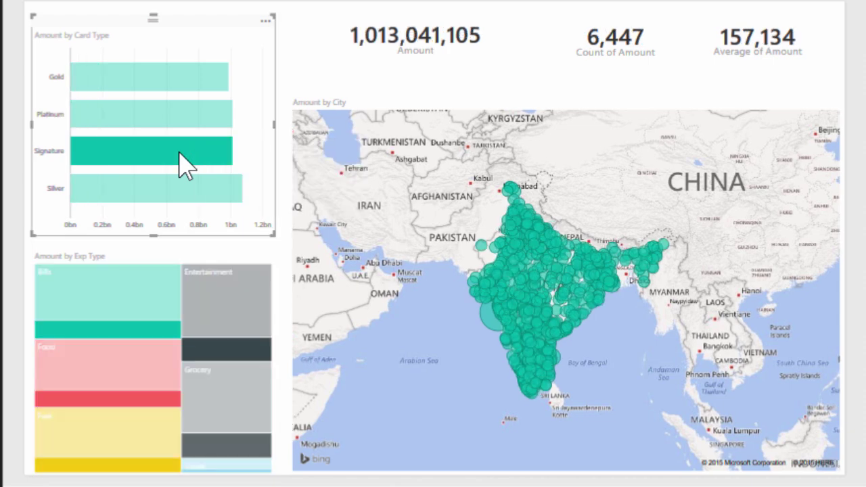
left_click(168, 76, "ctrl")
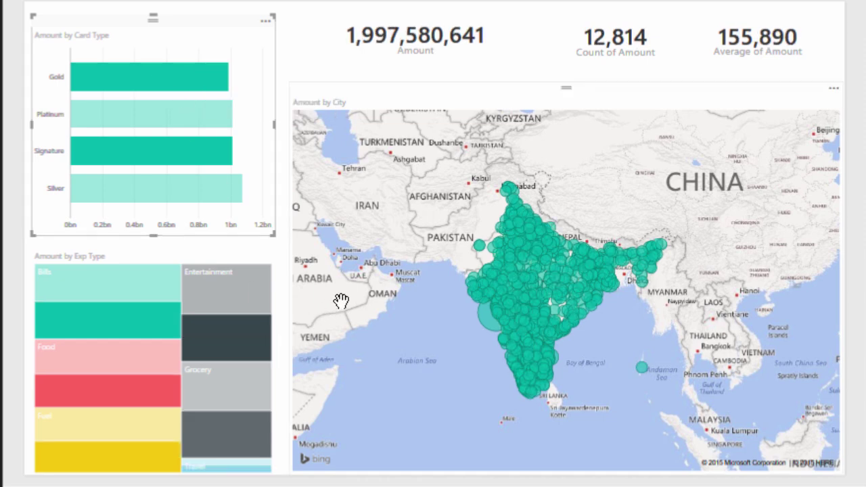
mouse_move(484, 330)
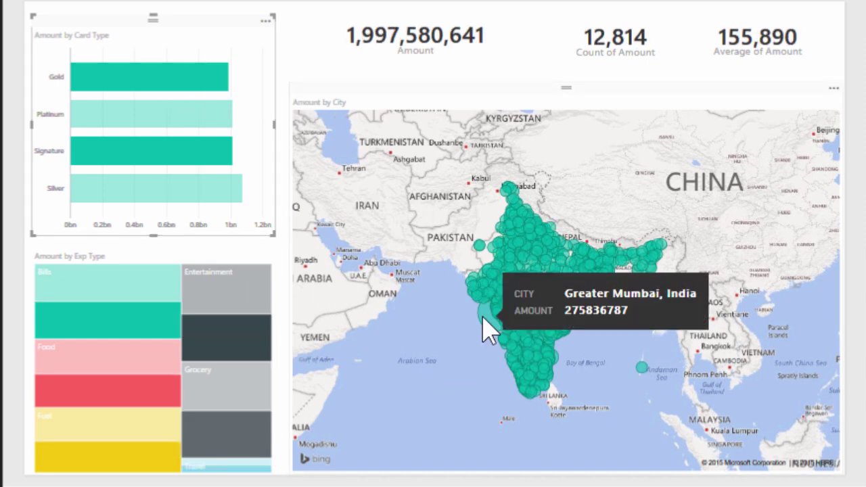
left_click(474, 357)
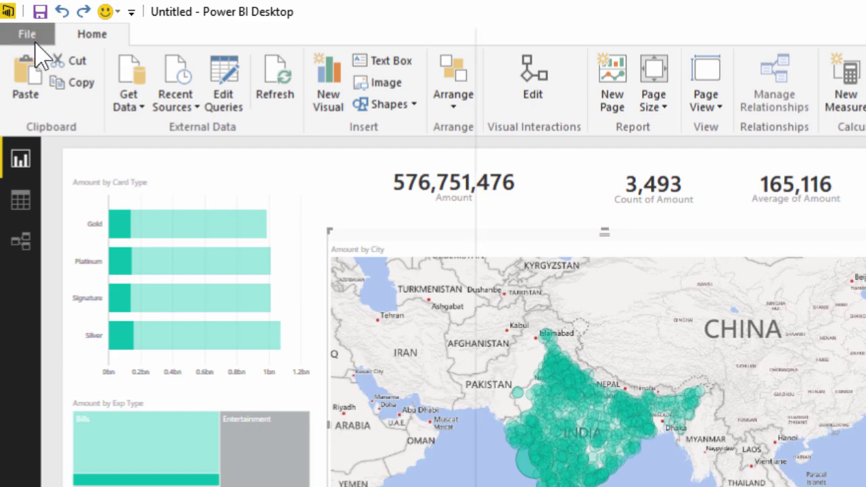
Save the report as 'Demo - Simple'
left_click(29, 34)
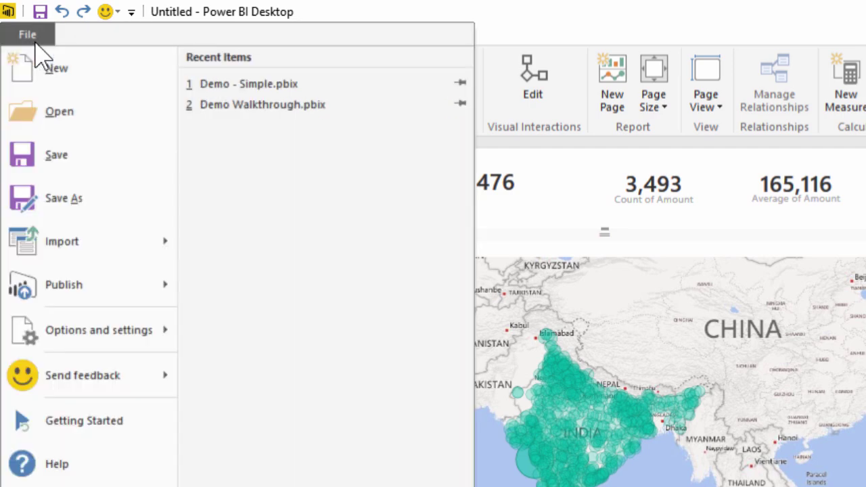
left_click(69, 172)
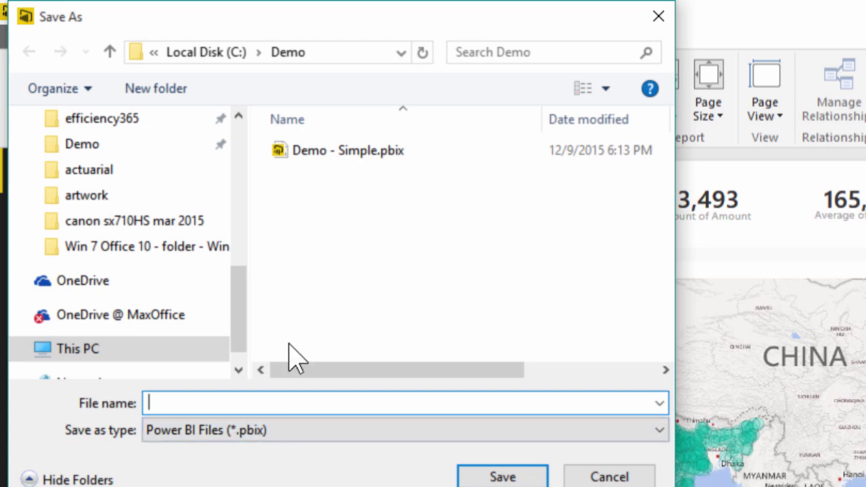
key("Escape")
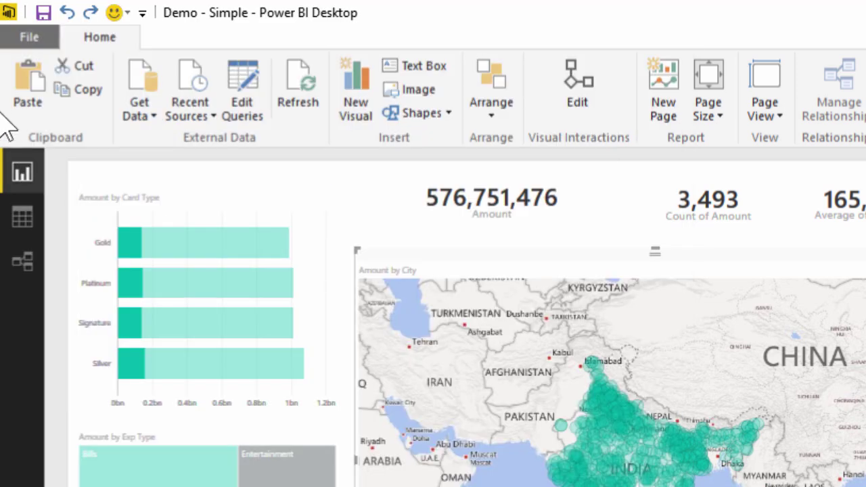
Publish Demo - Simple to Power BI and open the published report in the web service
left_click(25, 39)
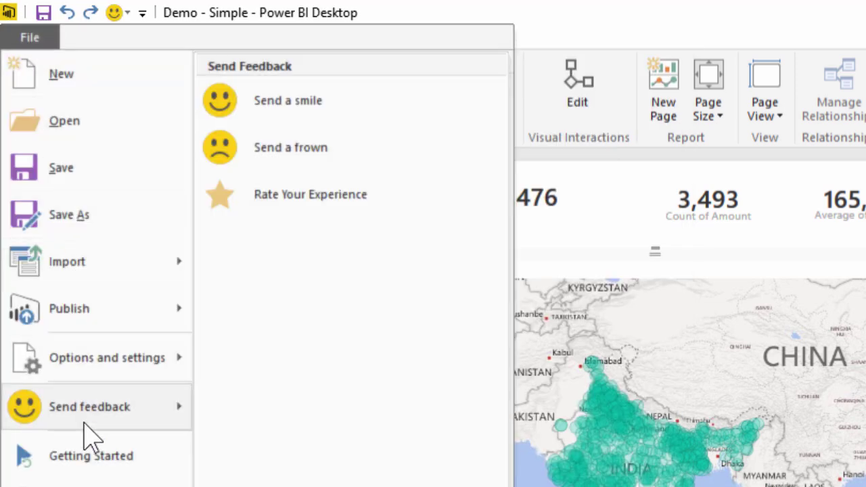
mouse_move(102, 318)
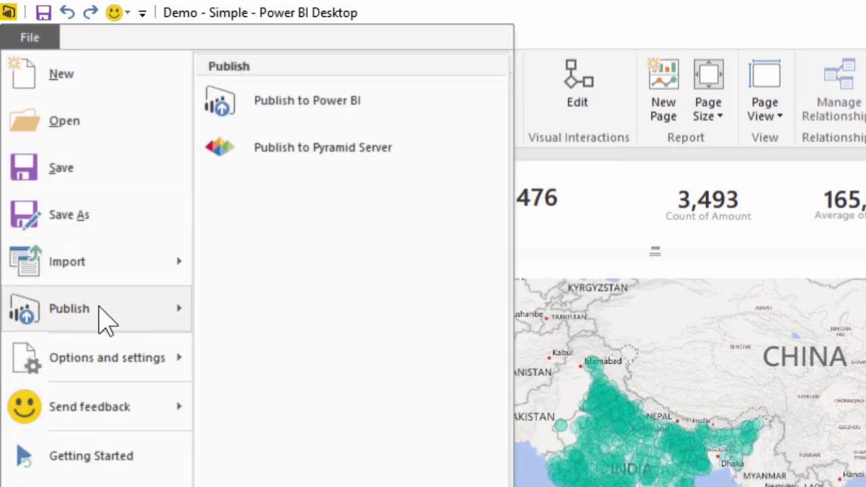
left_click(271, 113)
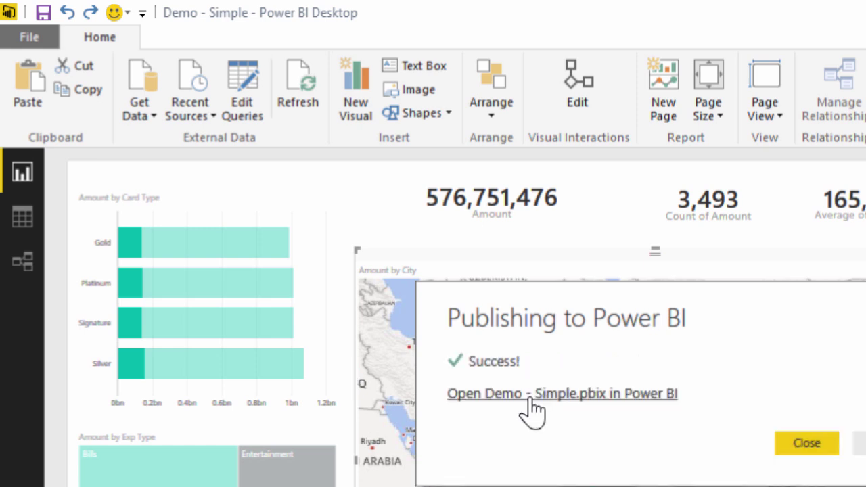
left_click(532, 399)
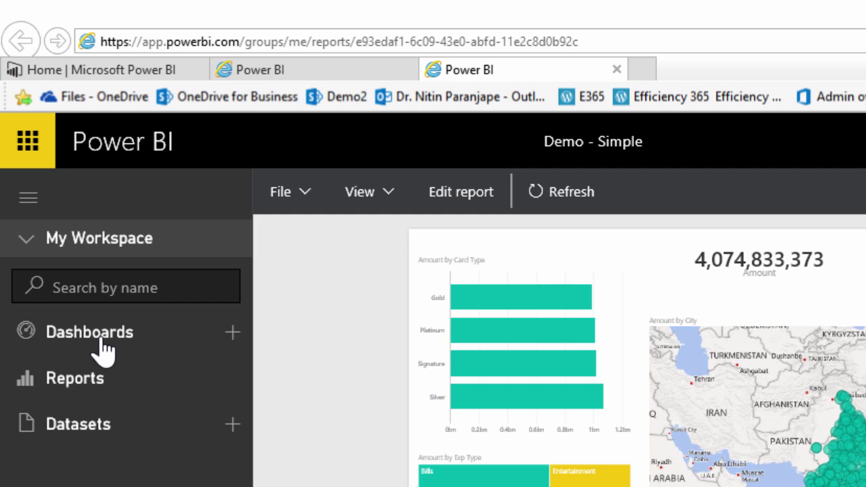
left_click(97, 391)
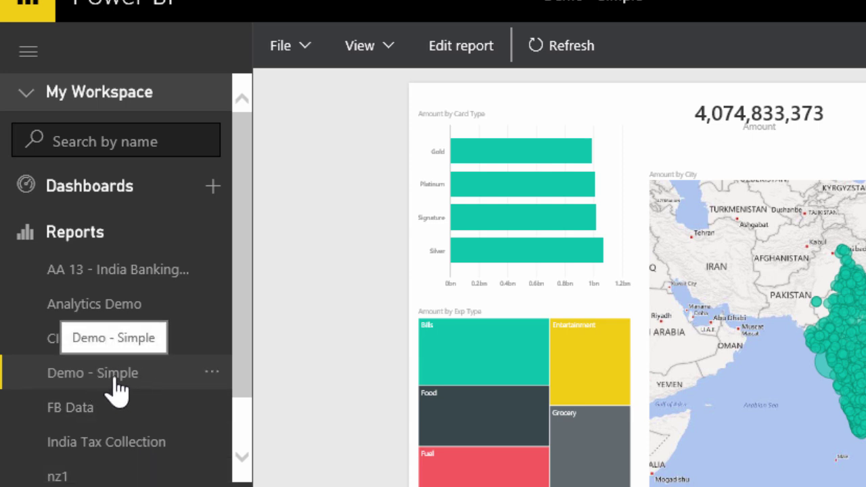
left_click(59, 234)
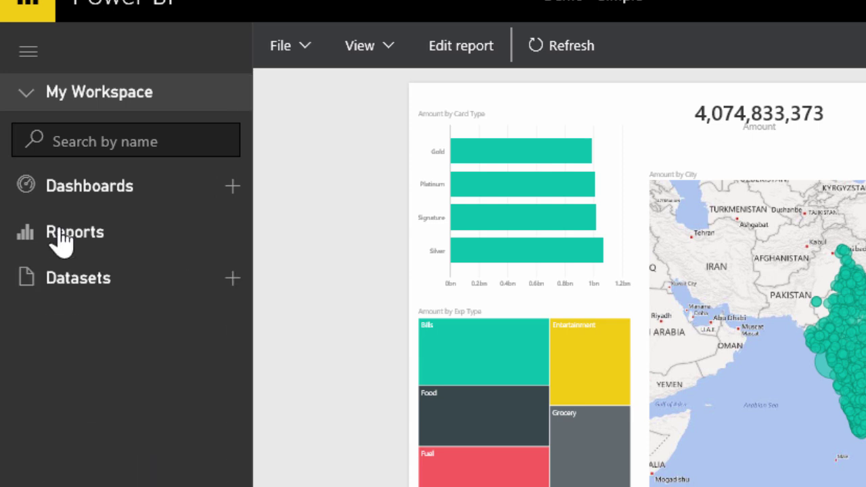
left_click(107, 295)
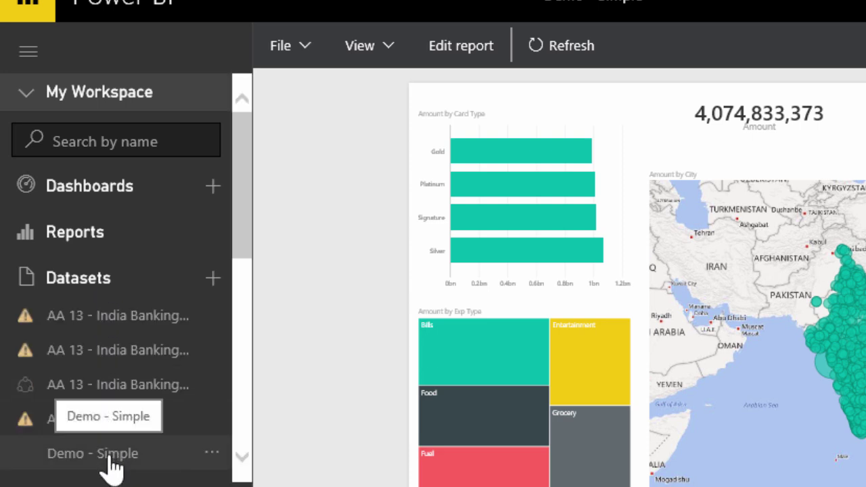
left_click(59, 276)
left_click(76, 234)
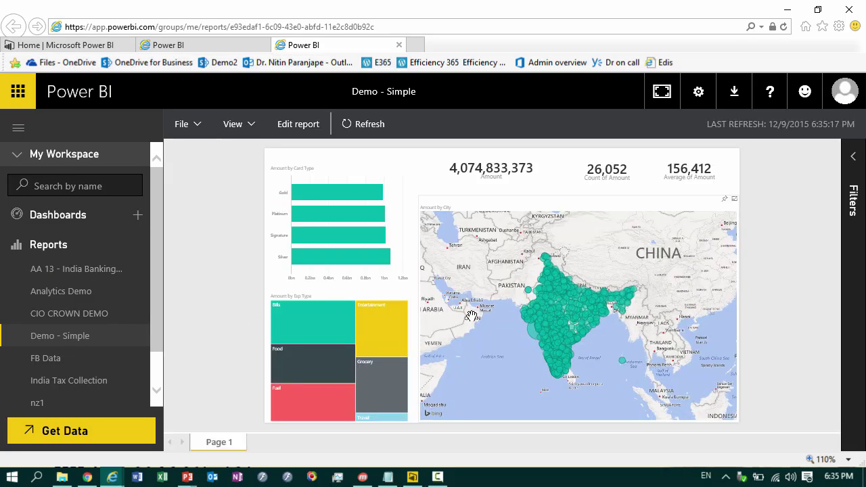
left_click(368, 258)
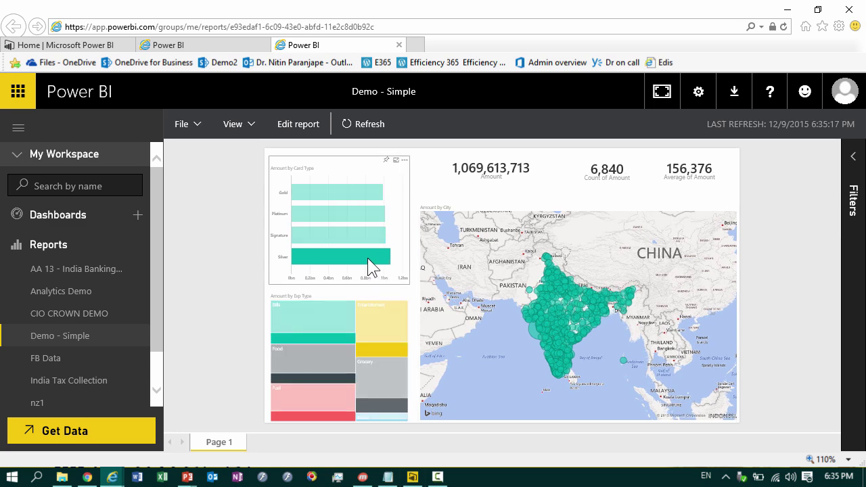
left_click(326, 214)
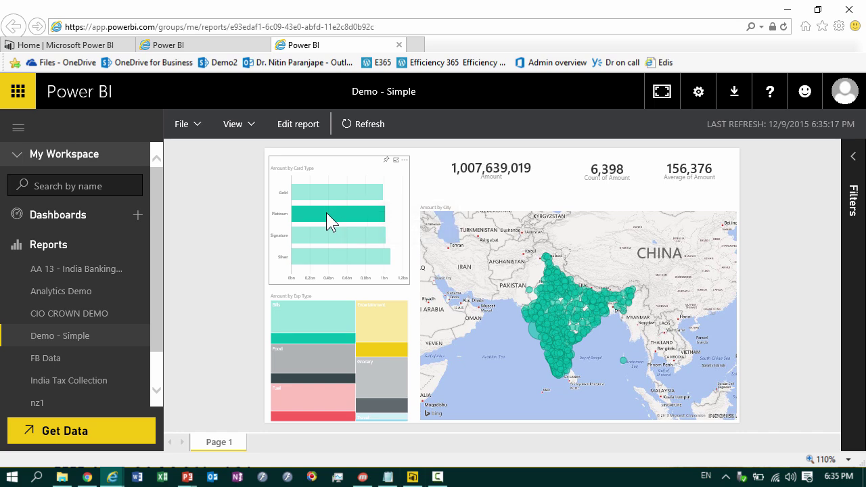
left_click(339, 236)
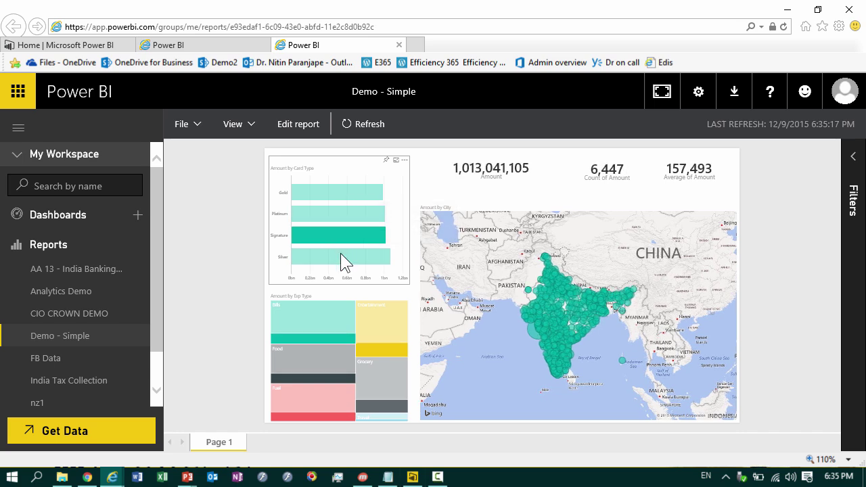
left_click(341, 255)
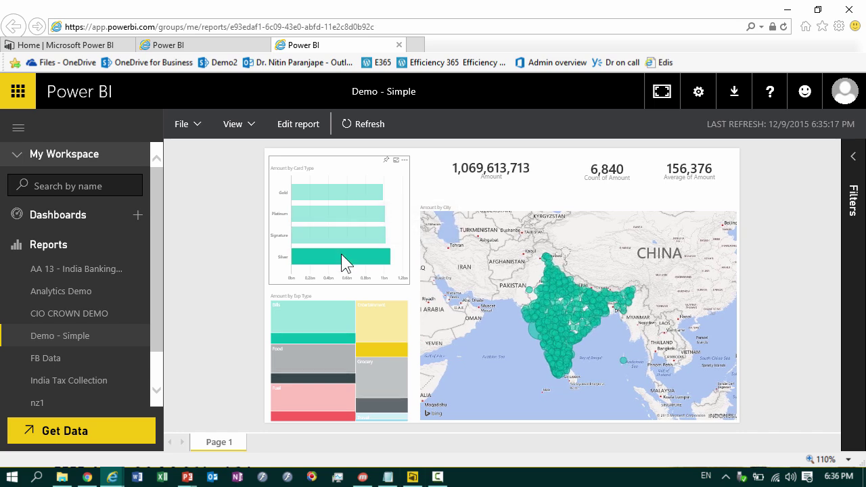
left_click(341, 254)
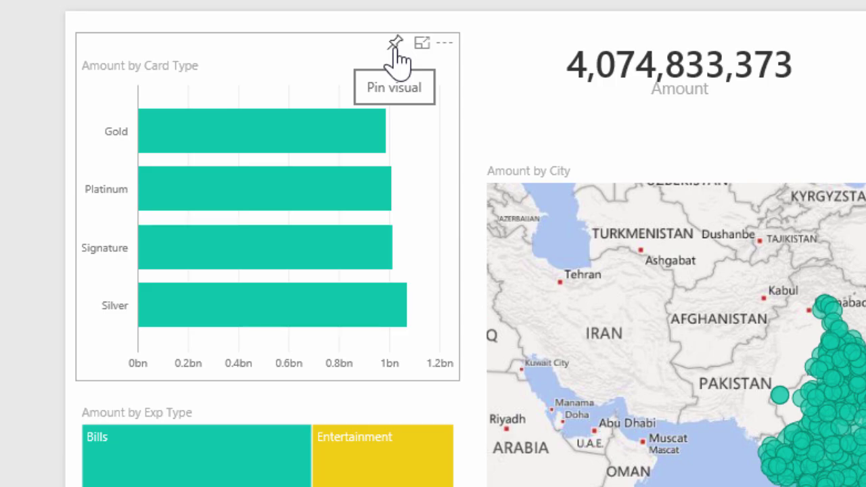
Pin the Amount by Card Type chart to a new 'Demo - Simple' dashboard, then open that dashboard
left_click(396, 44)
left_click(527, 233)
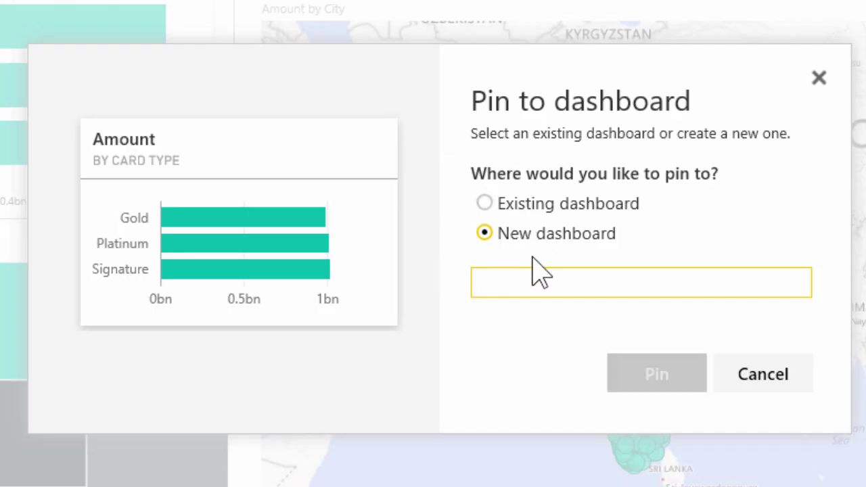
type("Demo - Simple")
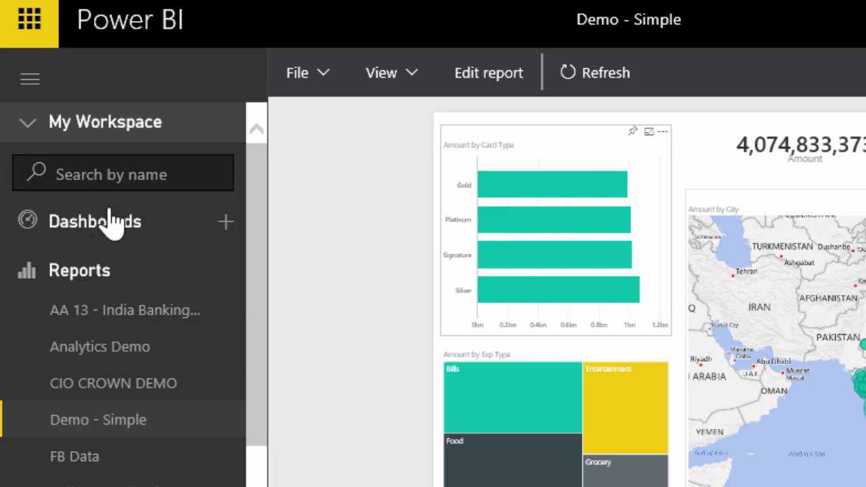
left_click(105, 224)
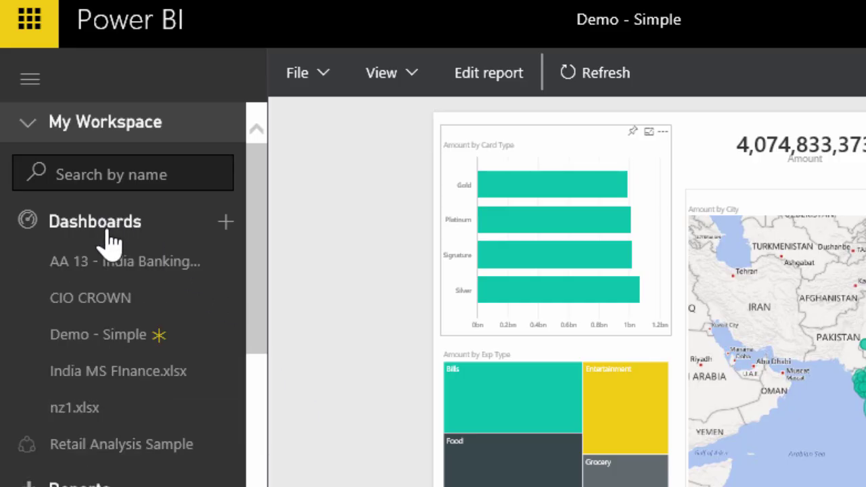
left_click(113, 342)
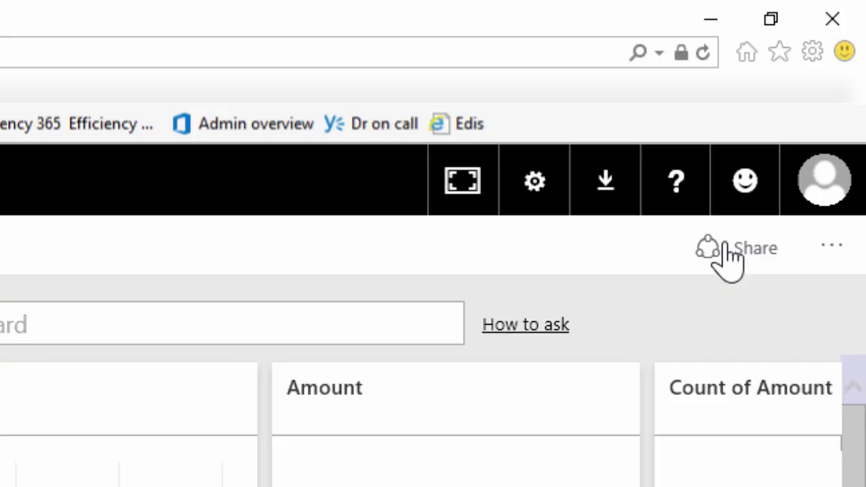
Add one recipient's address to the Demo - Simple dashboard's share invitation
left_click(736, 257)
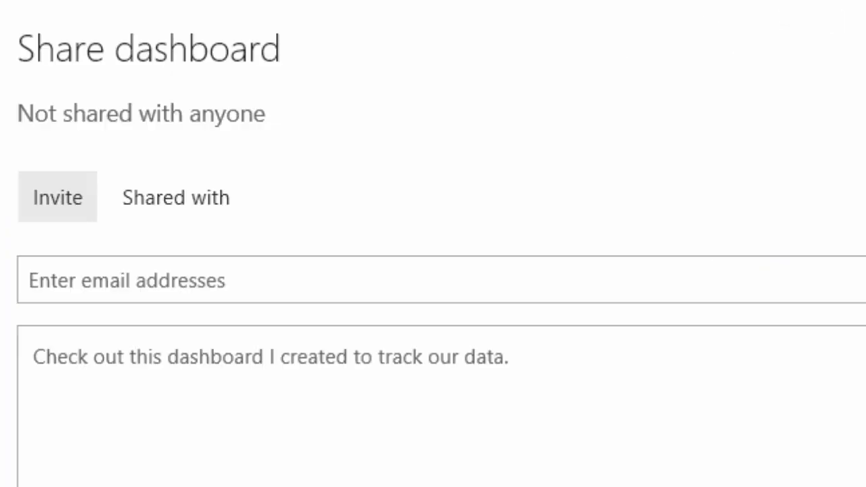
left_click(386, 282)
type("Demo")
key("Return")
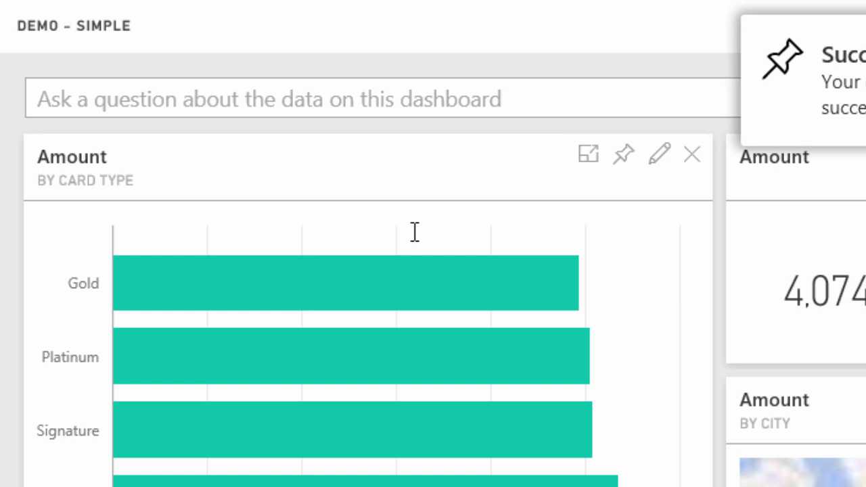
Ask Q&A for 'total amount by card type', then change the question to 'city as a map'
left_click(203, 101)
type("tot")
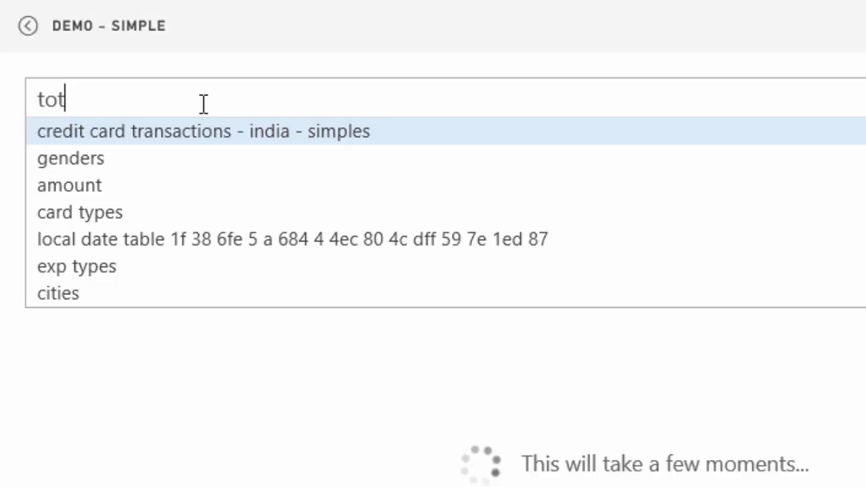
type("al amount")
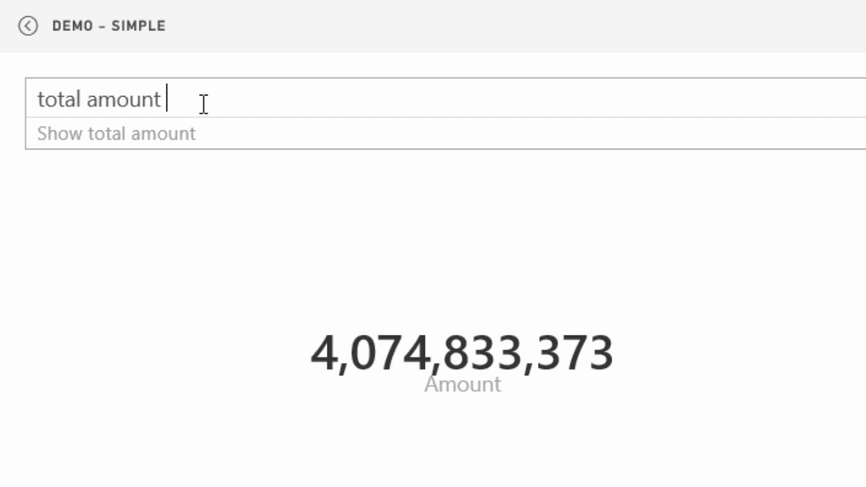
type(" by card")
key("Tab")
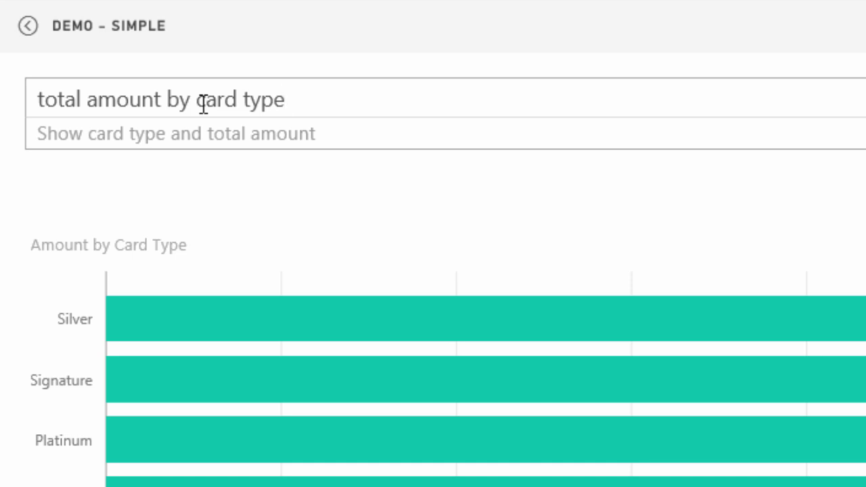
key("ctrl+BackSpace")
key("ctrl+BackSpace")
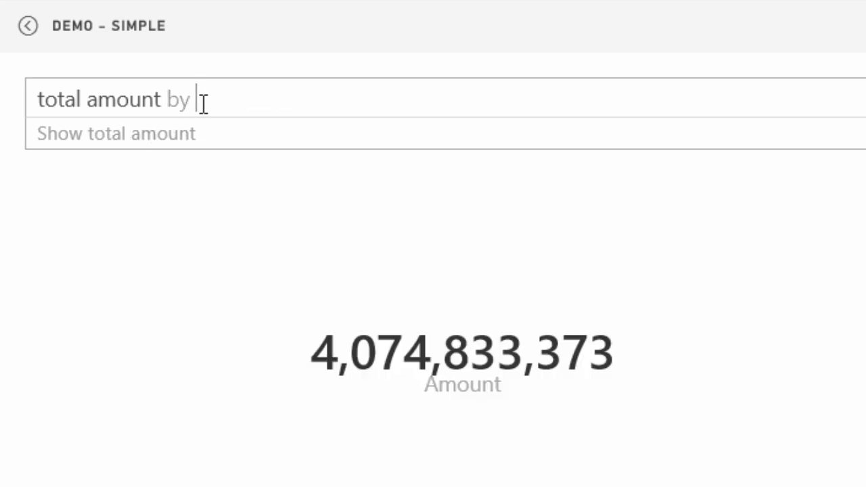
type("city")
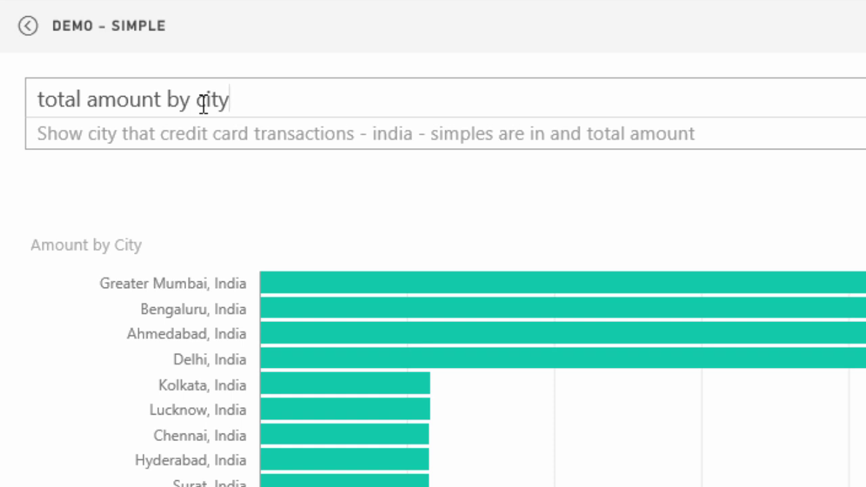
type(" as a map")
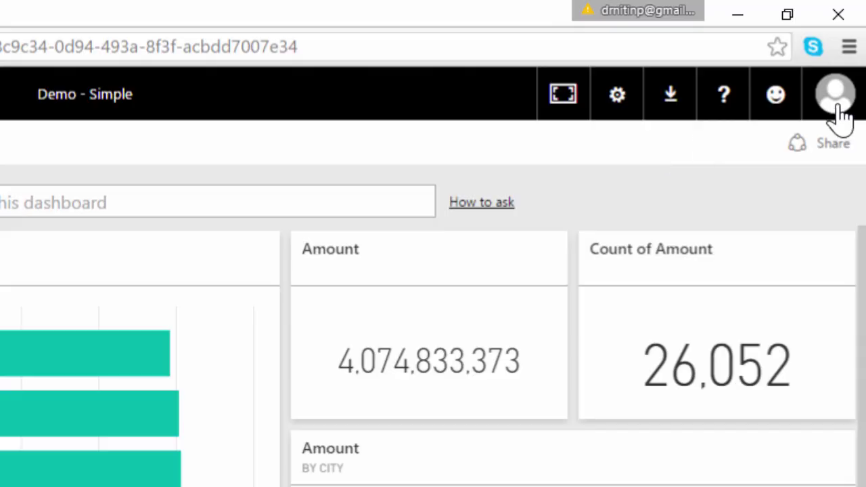
Confirm the signed-in account, then open the report behind the Demo - Simple Amount by Card Type tile
left_click(837, 112)
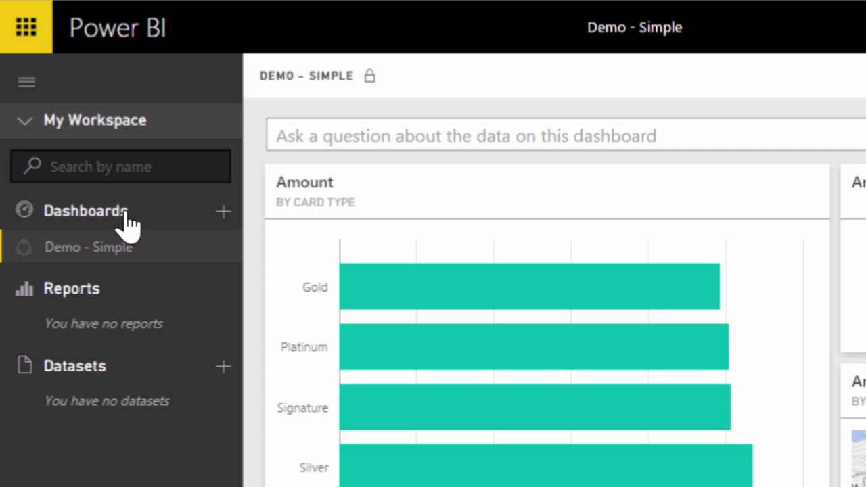
left_click(127, 224)
left_click(126, 223)
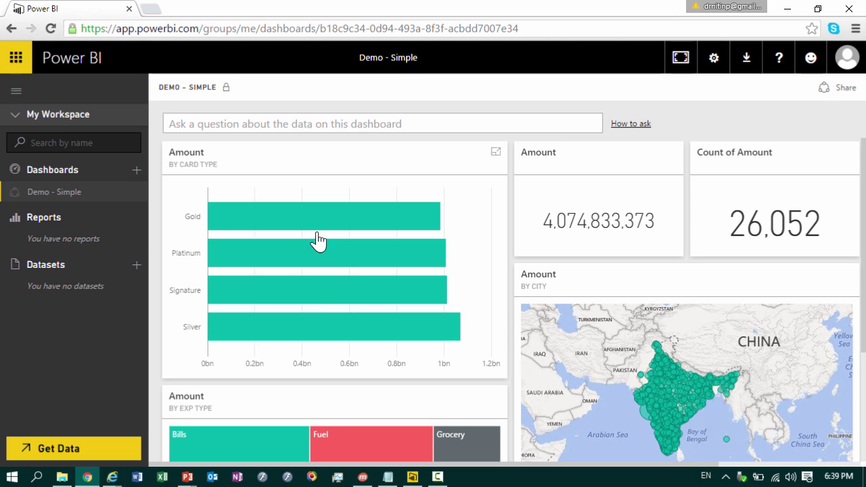
left_click(512, 301)
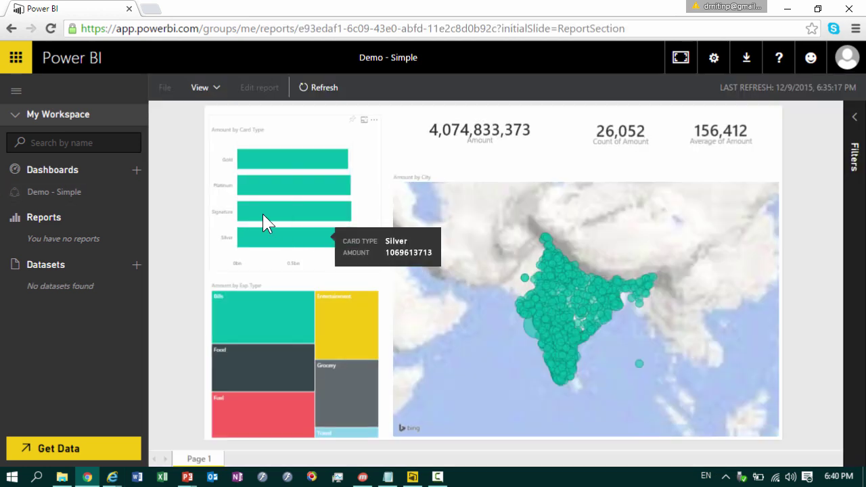
Cross-filter the report by the Gold and Silver card types and Bills expenses
left_click(293, 161)
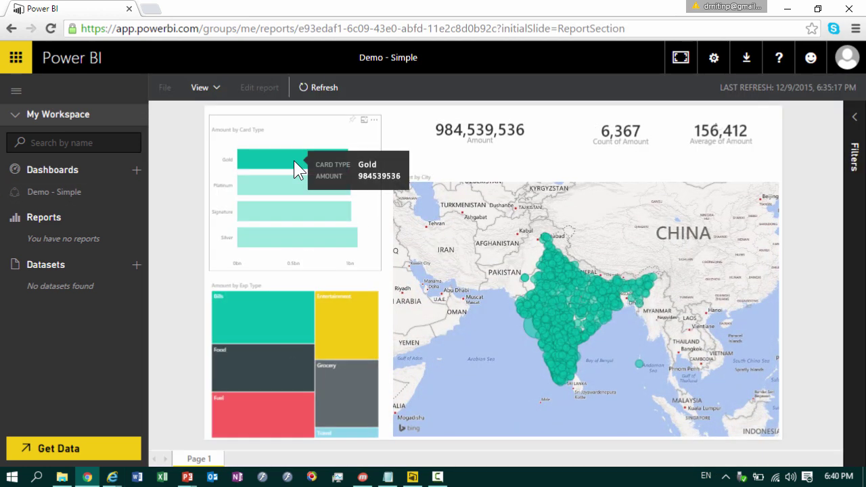
left_click(295, 240)
left_click(274, 310)
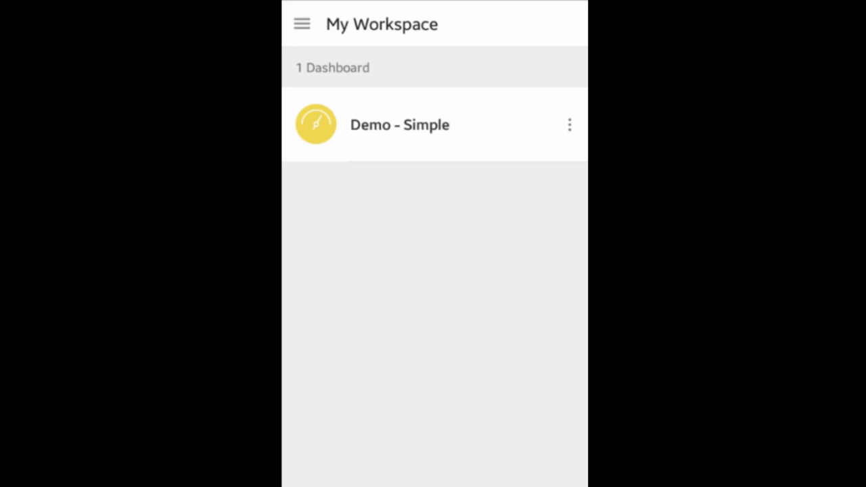
In Power BI Mobile, open Demo - Simple and mark the Amount by Card Type tile as a favorite
left_click(399, 124)
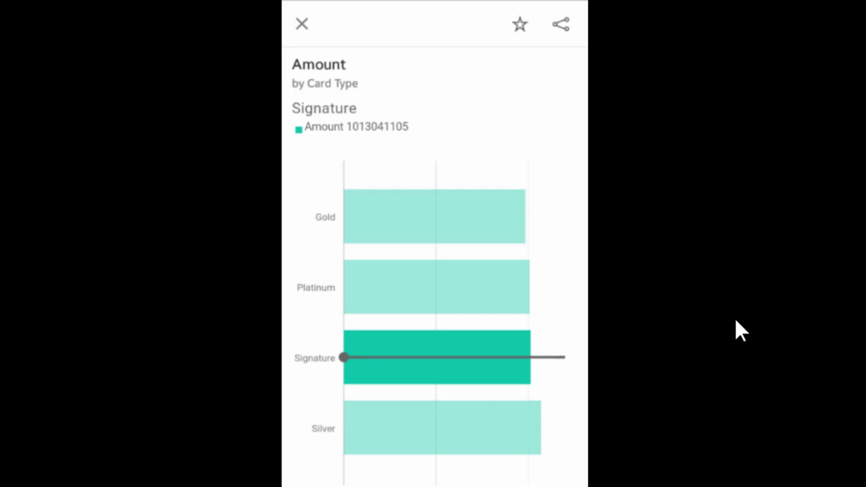
left_click(519, 24)
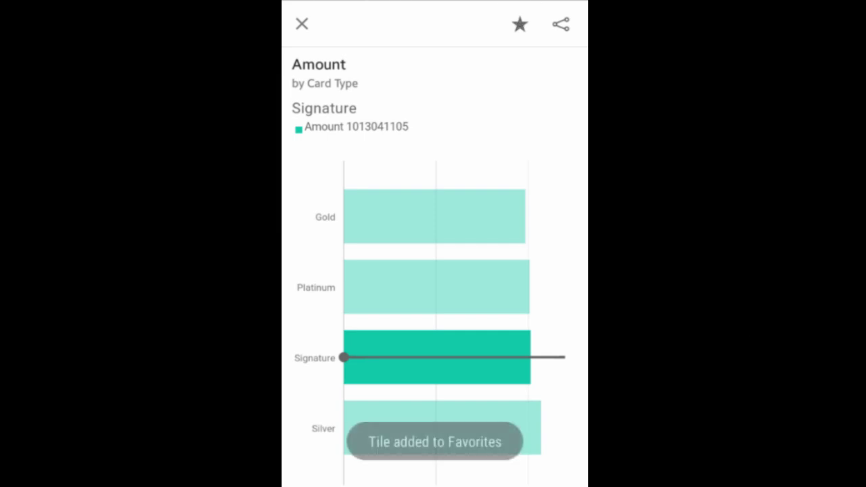
left_click(302, 23)
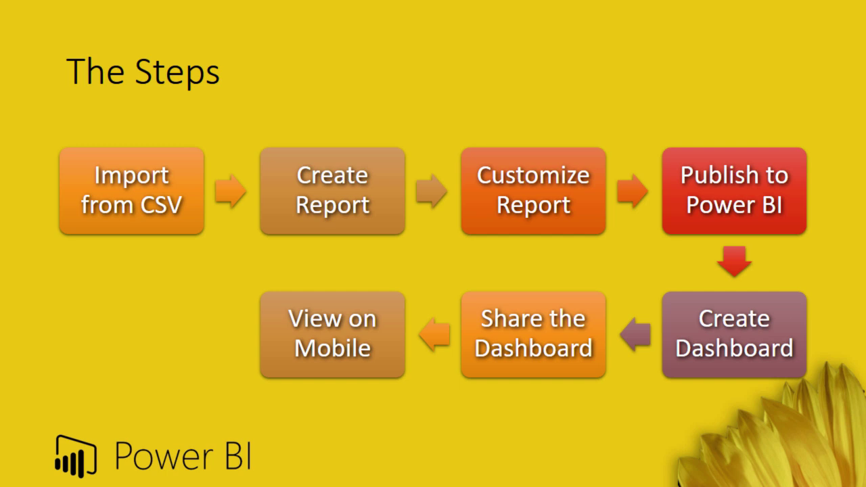
Advance the presentation to the closing Thank You slide
key("Right")
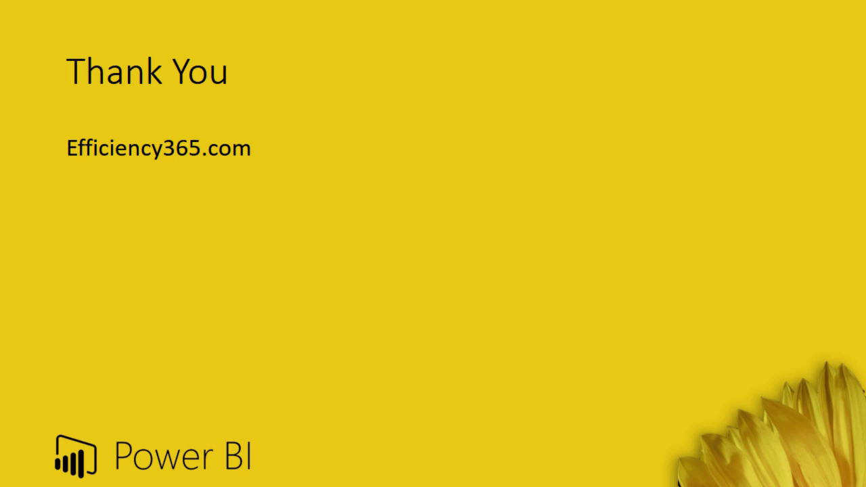